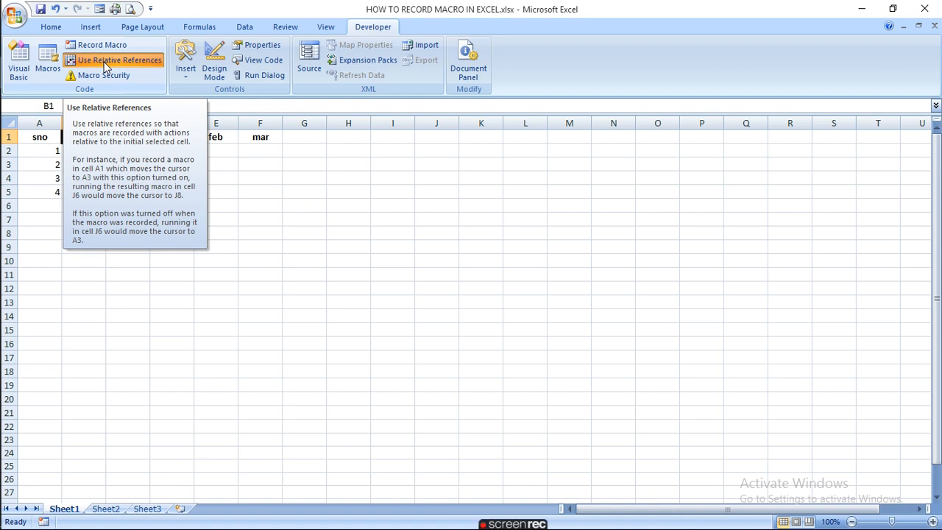
Start recording a macro named RA from cell A2, with relative references on and a shortcut assigned
left_click(105, 61)
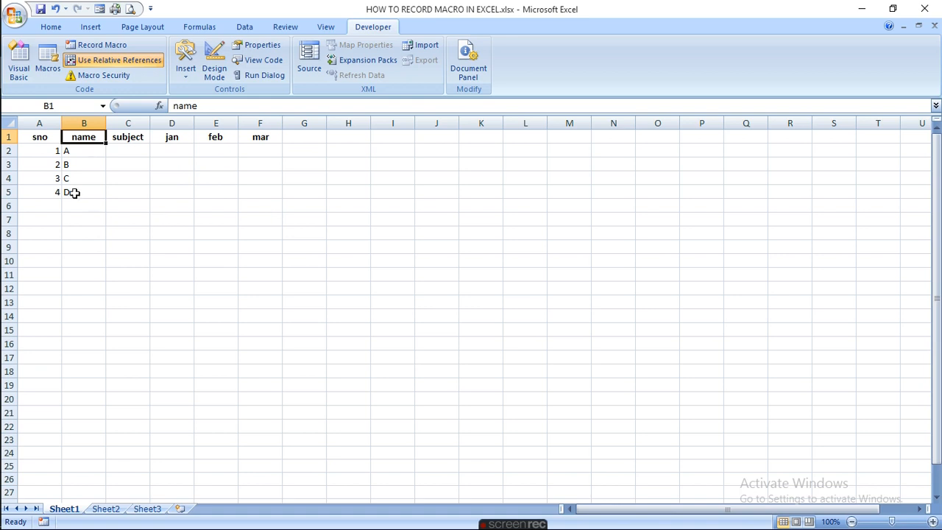
left_click(41, 149)
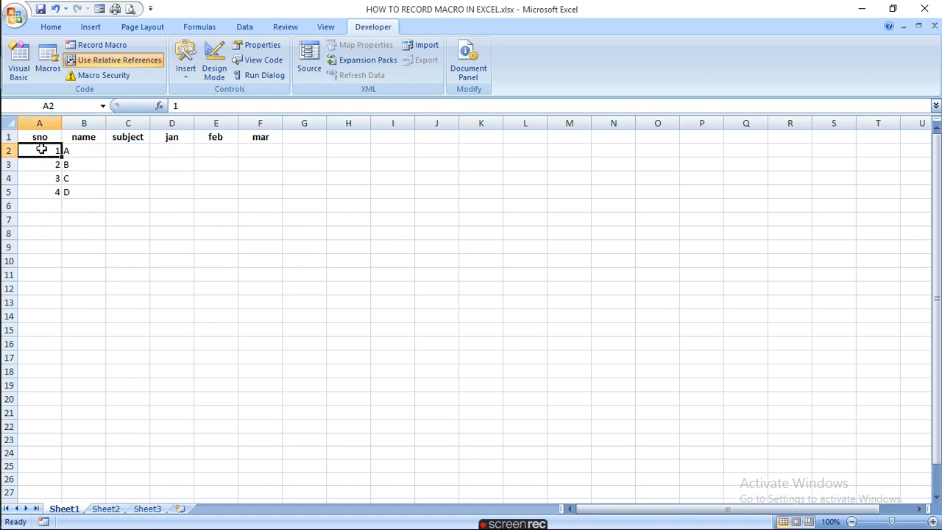
left_click(98, 46)
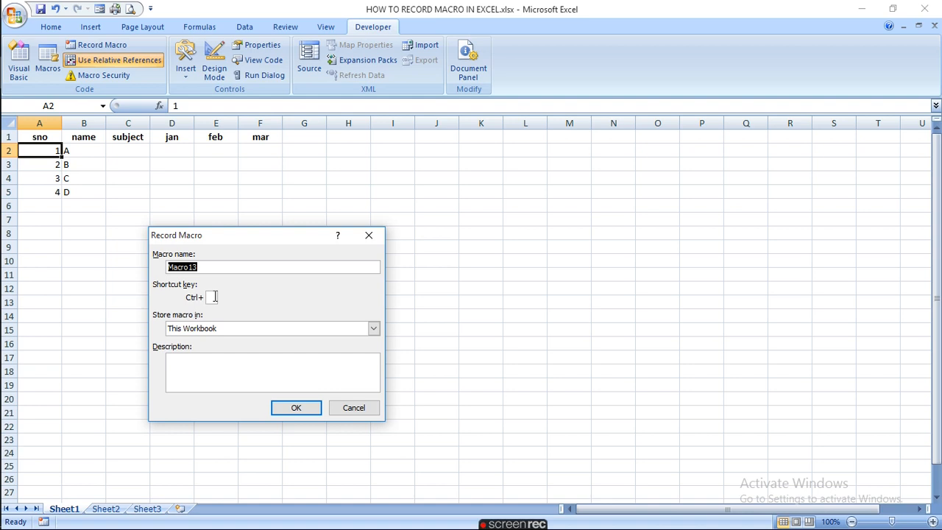
type("k")
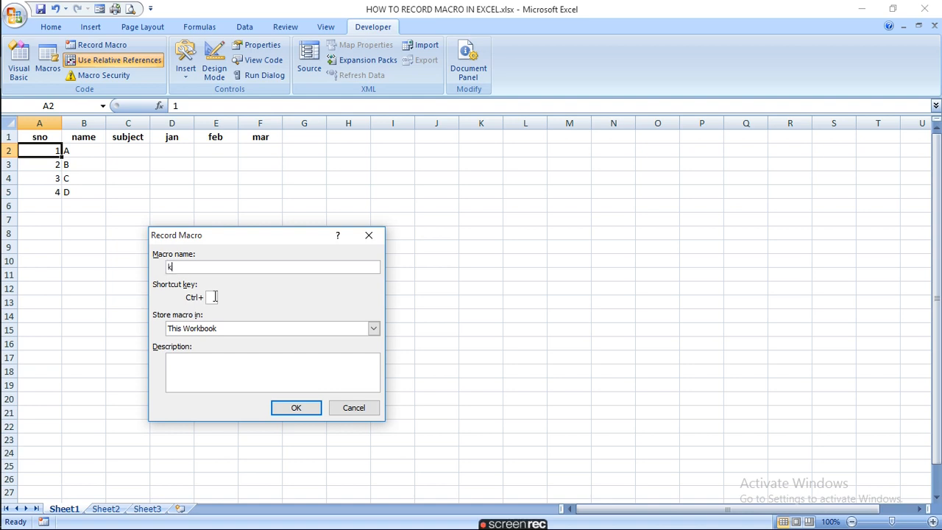
key("BackSpace")
type("RA")
type("k")
left_click(295, 409)
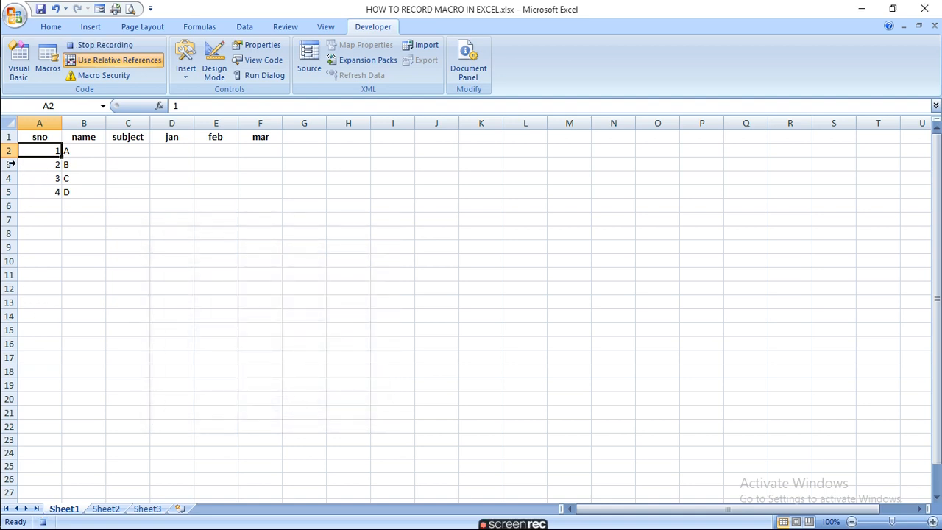
Insert four blank rows below row 2, at rows 3 to 6
left_click_drag(9, 161, 9, 198)
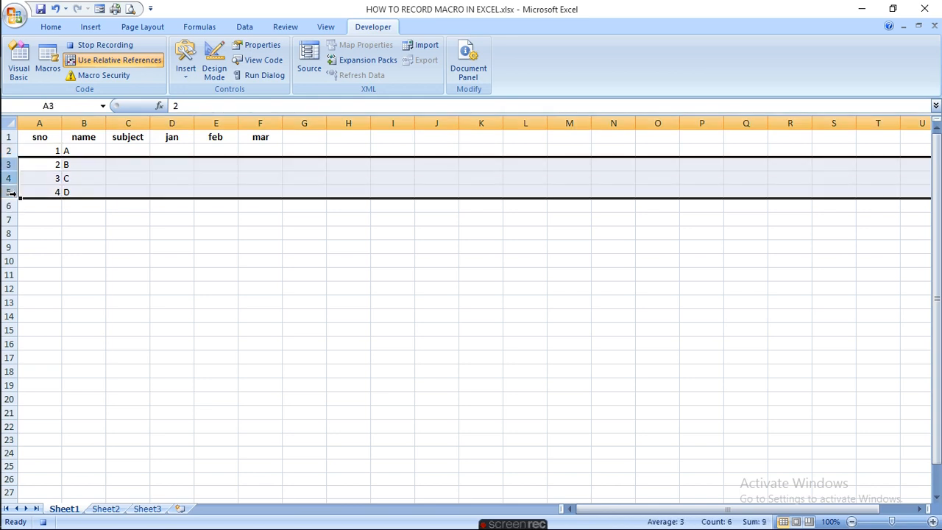
left_click(11, 164)
left_click_drag(10, 164, 12, 209)
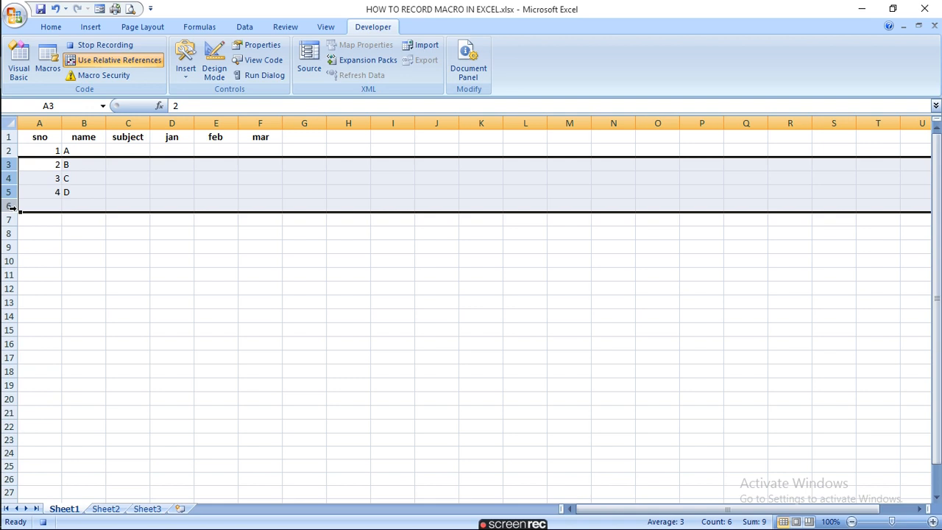
right_click(12, 208)
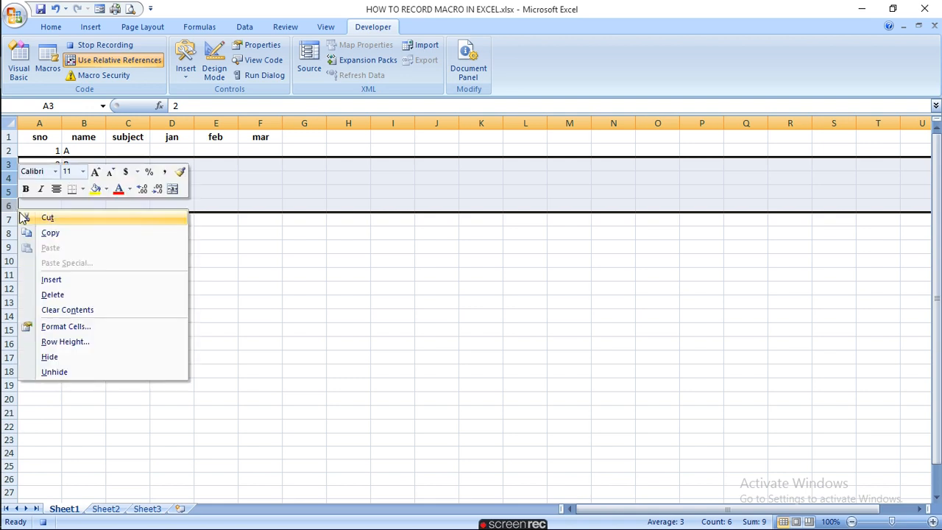
left_click(52, 280)
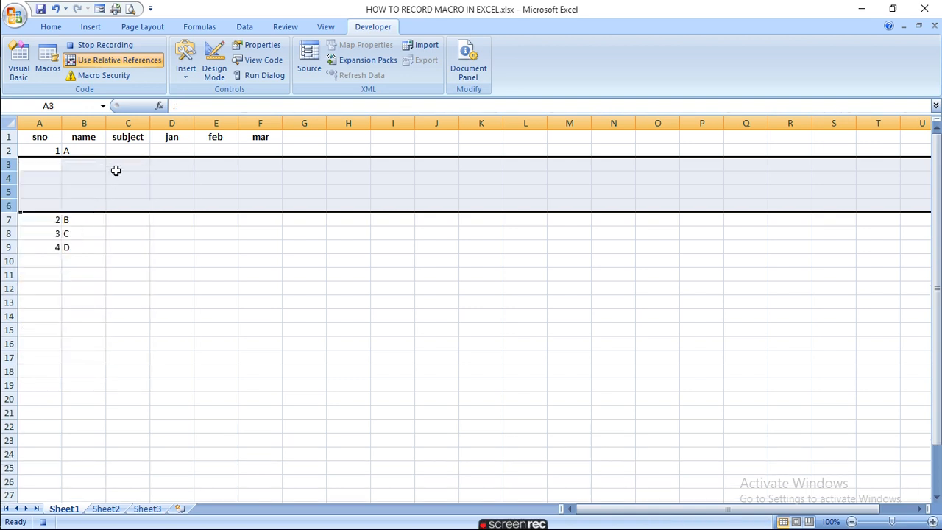
Enter the subject labels HINDI, ENGLISH, MATHS and TOTAL in cells C3 to C6
left_click(118, 161)
type("HINDI")
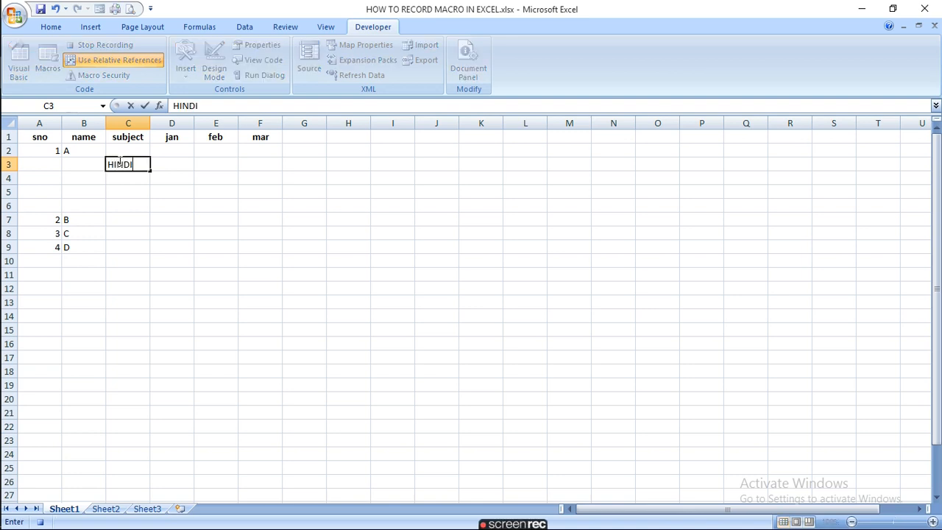
key("Tab")
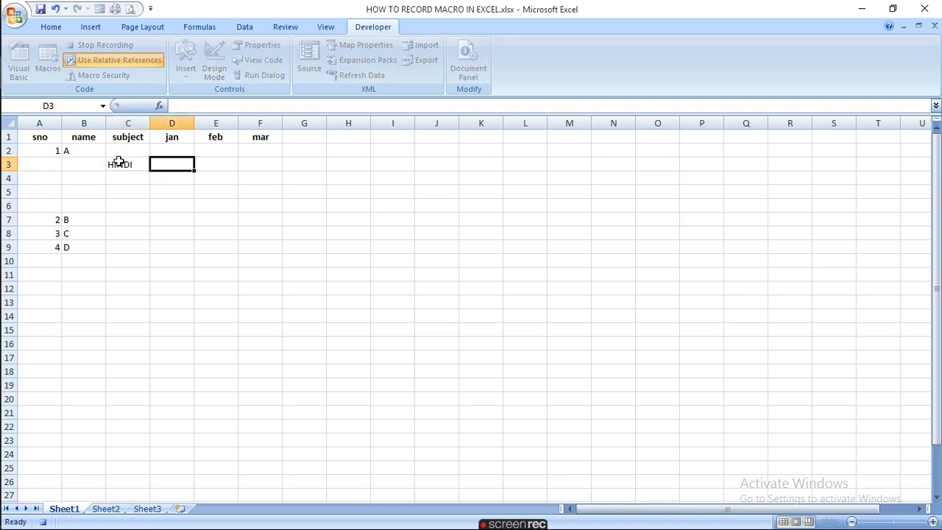
key("Down")
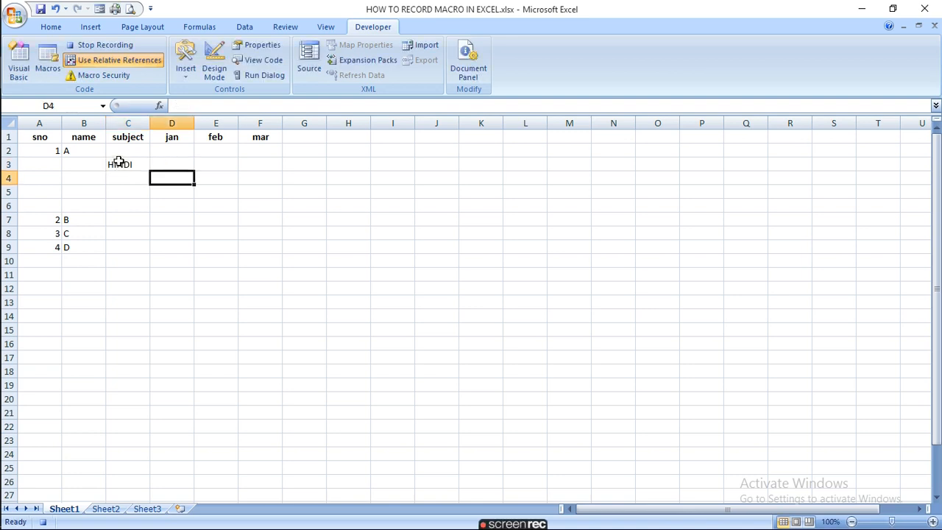
key("Left")
type("ENGLISH")
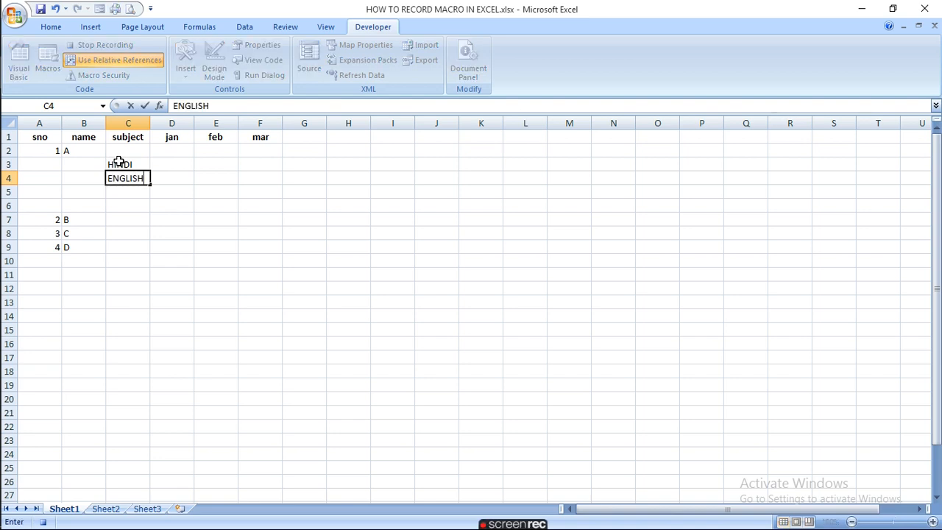
key("Return")
type("MATHS")
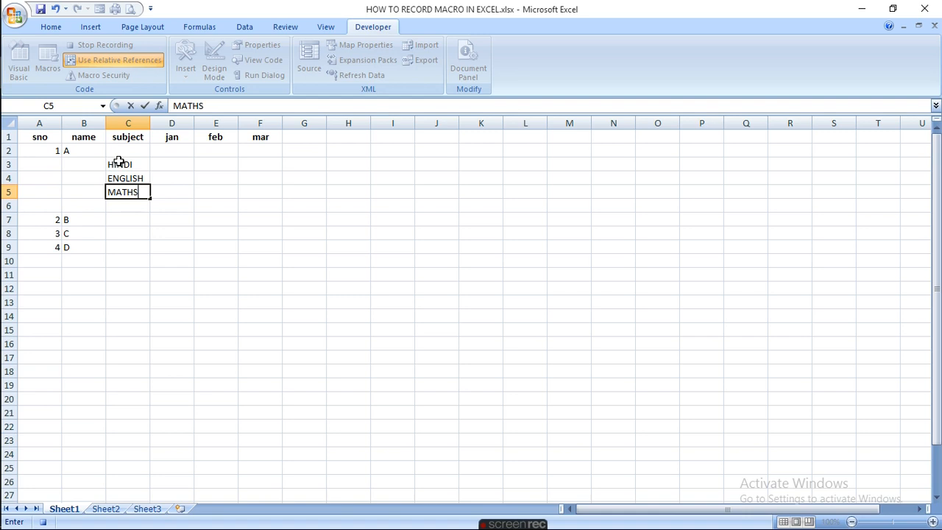
key("Return")
type("TOT")
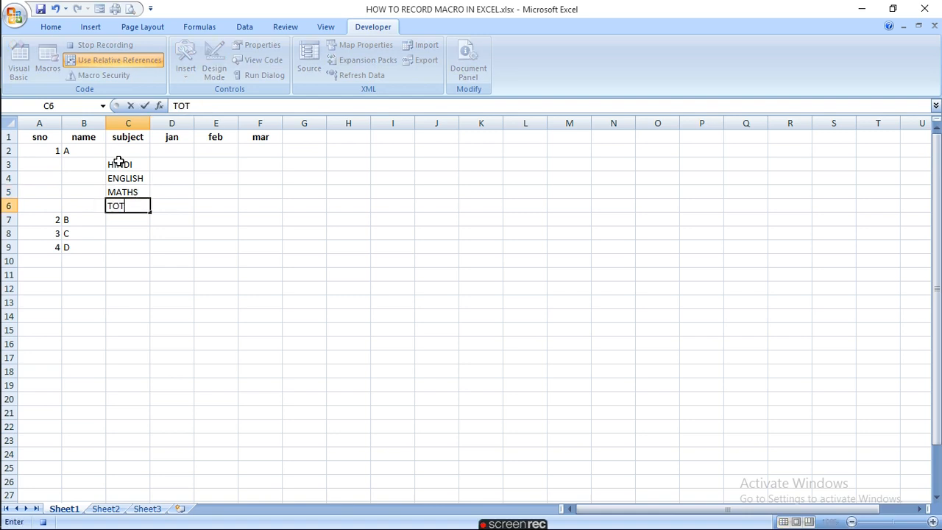
type("AL")
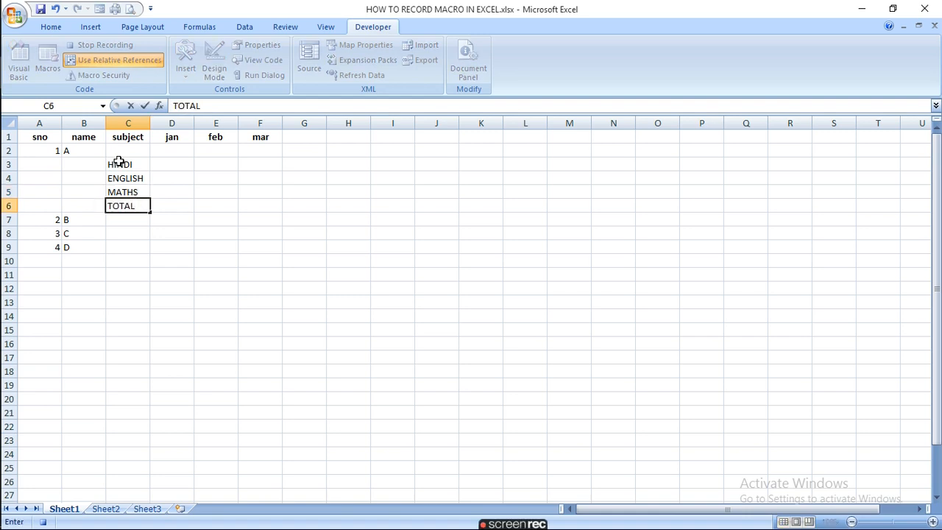
Add an AutoSum formula in D6 that totals the January marks in D3:D5
left_click(174, 204)
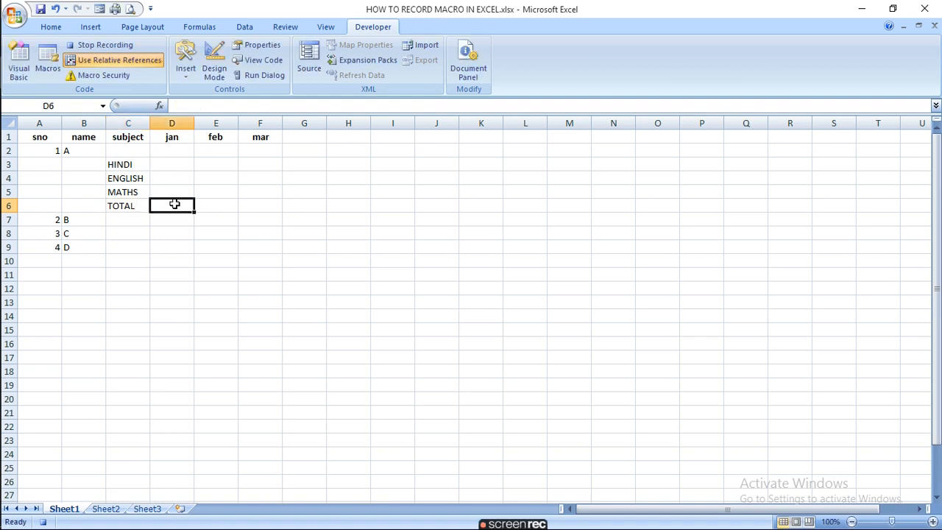
left_click(48, 27)
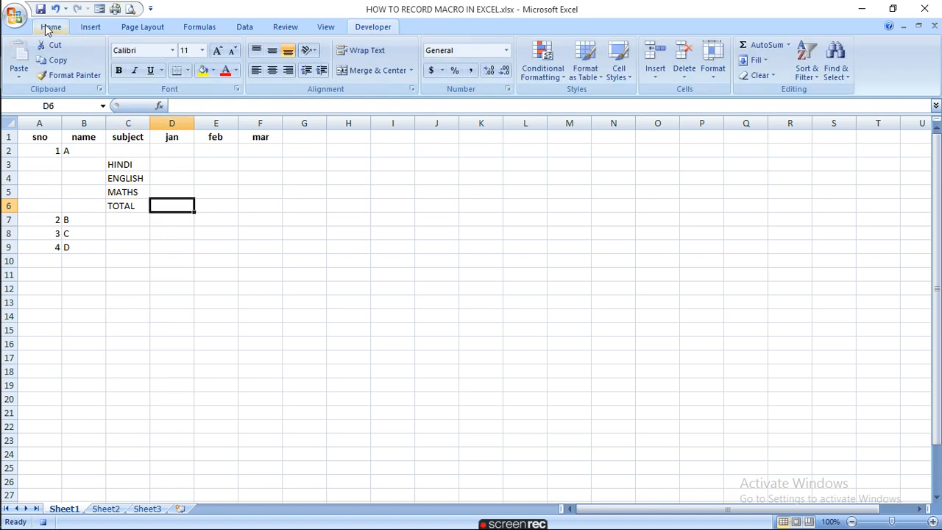
left_click(766, 45)
left_click_drag(181, 162, 179, 199)
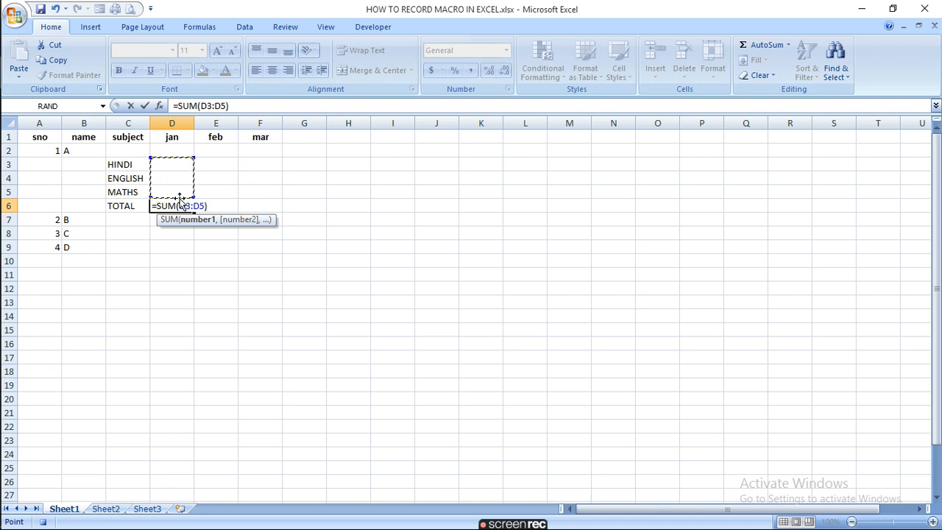
key("Return")
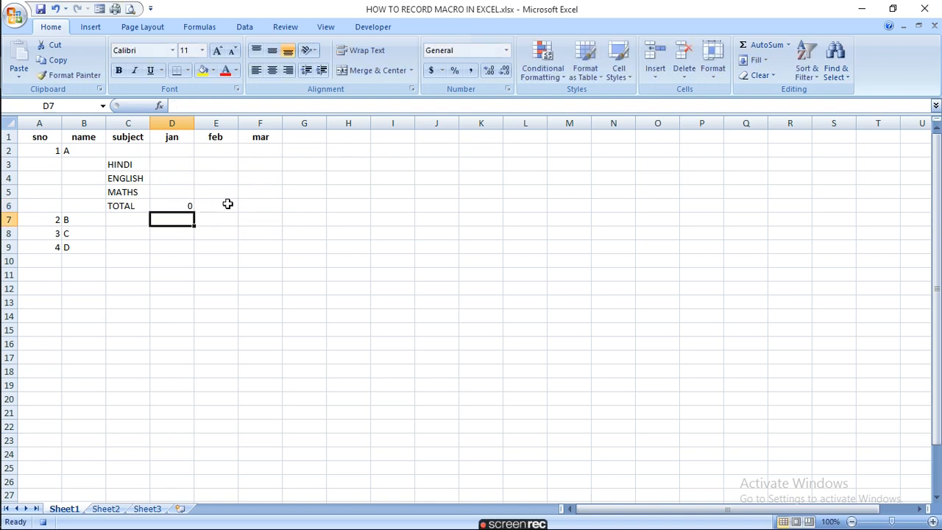
Fill the total formula from D6 across to F6 and stop recording the macro
left_click(174, 206)
left_click_drag(193, 211, 273, 206)
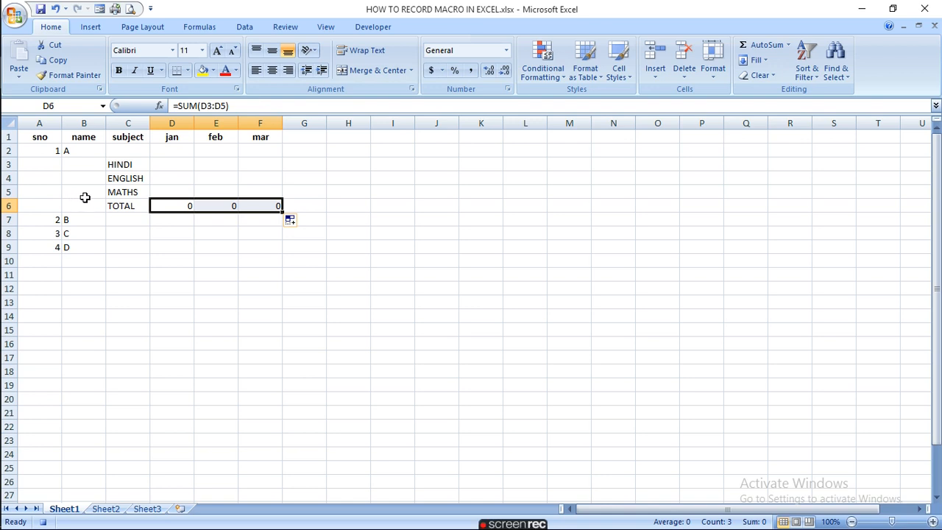
left_click(368, 27)
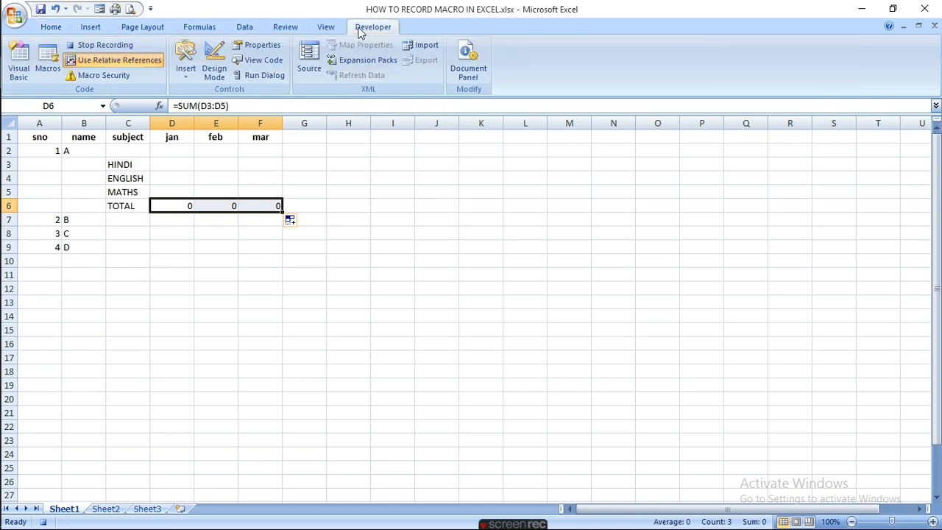
left_click(100, 47)
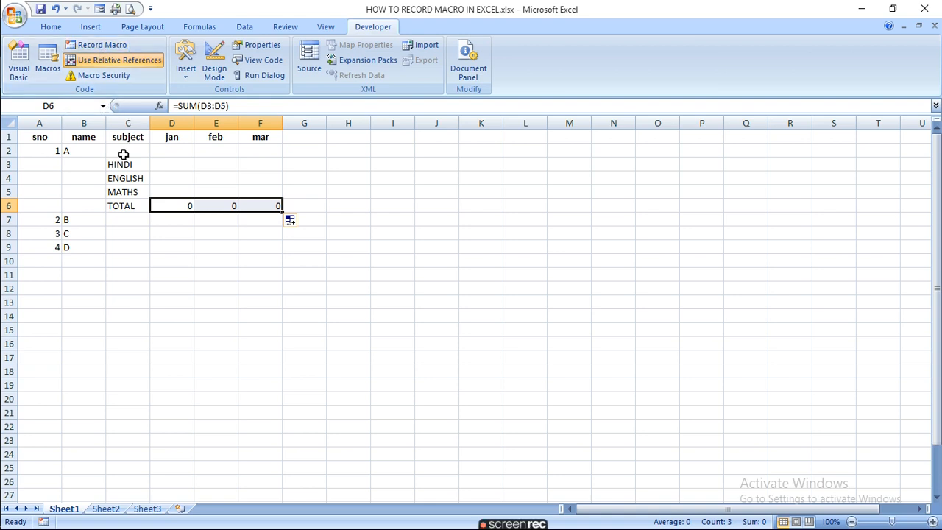
Run the RA macro from cell A7 to add the subject and total rows under B
left_click(51, 220)
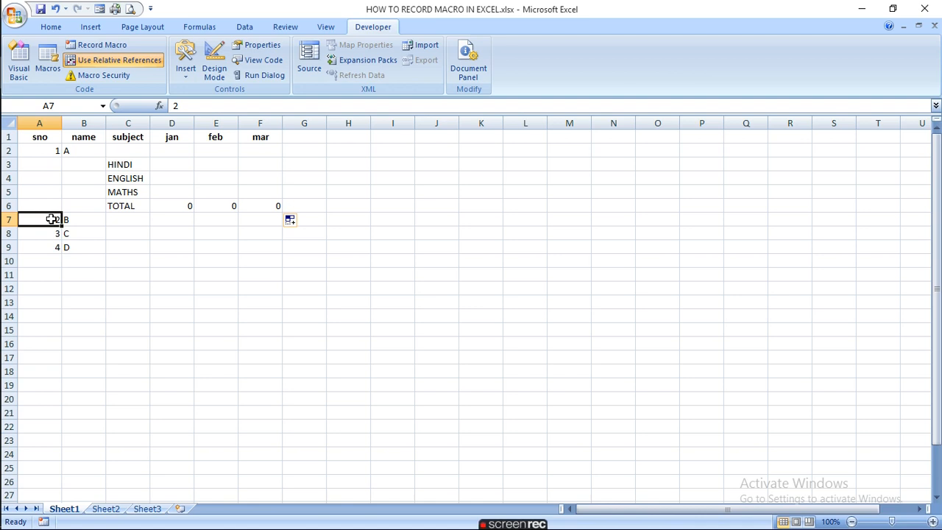
left_click(42, 68)
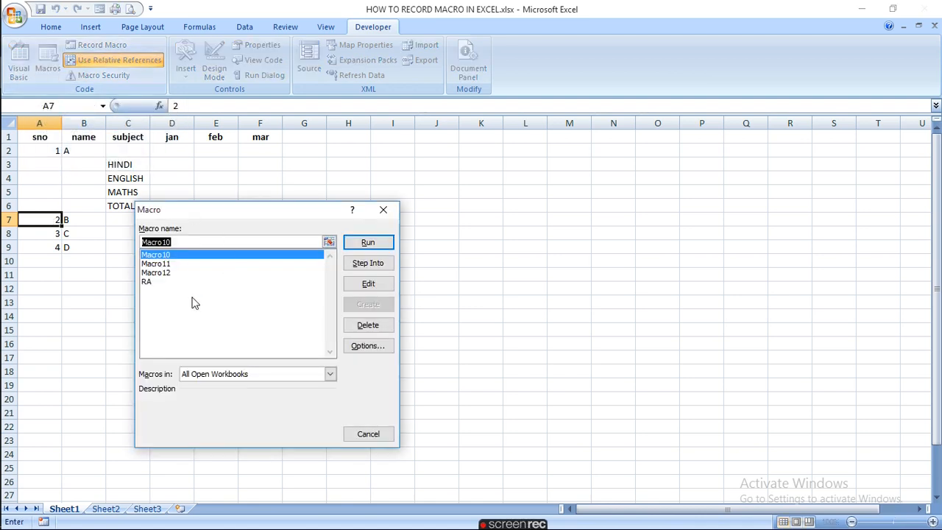
left_click(147, 282)
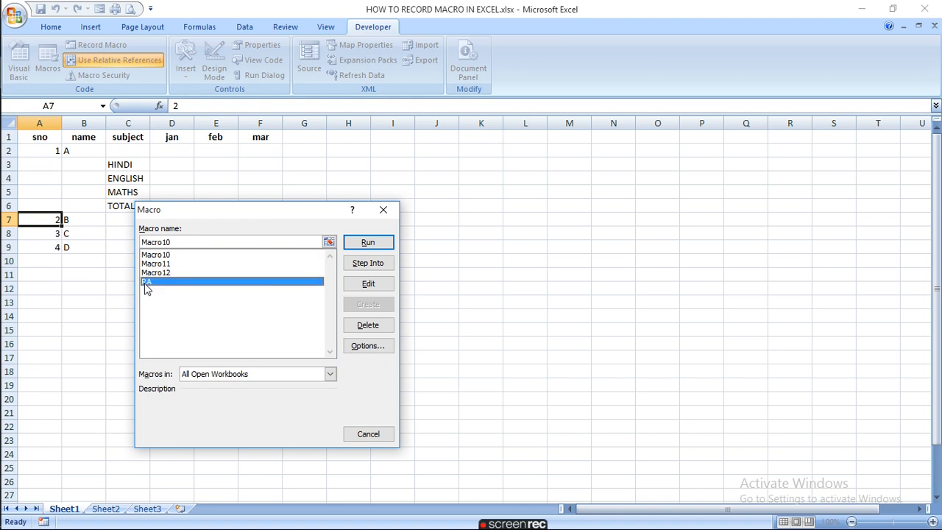
left_click(368, 245)
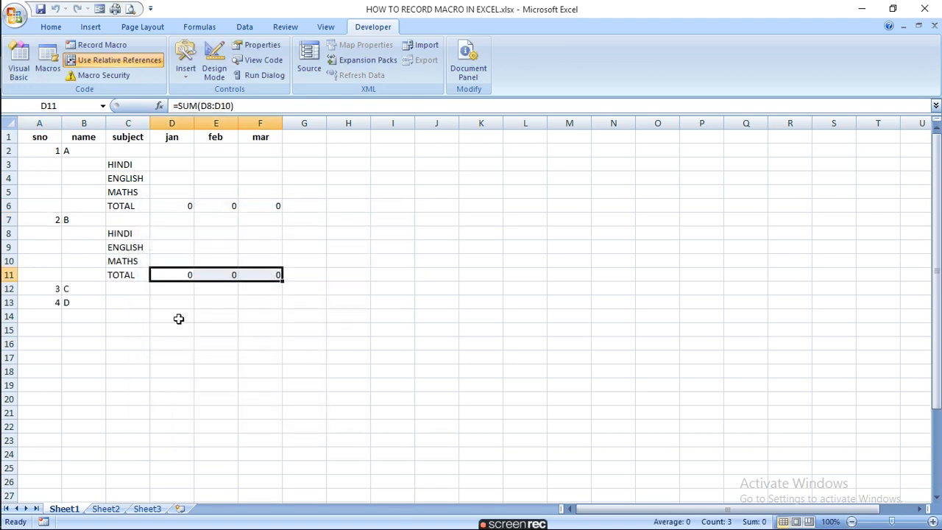
Run the RA macro from cell A12 and again from A17 to add the subject and total rows under C and D
left_click(40, 287)
left_click(46, 70)
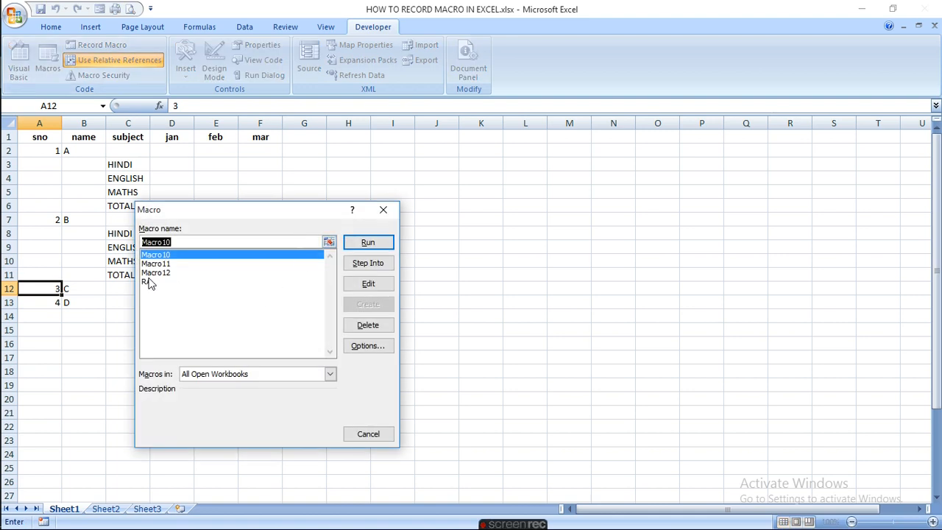
left_click(148, 281)
left_click(388, 244)
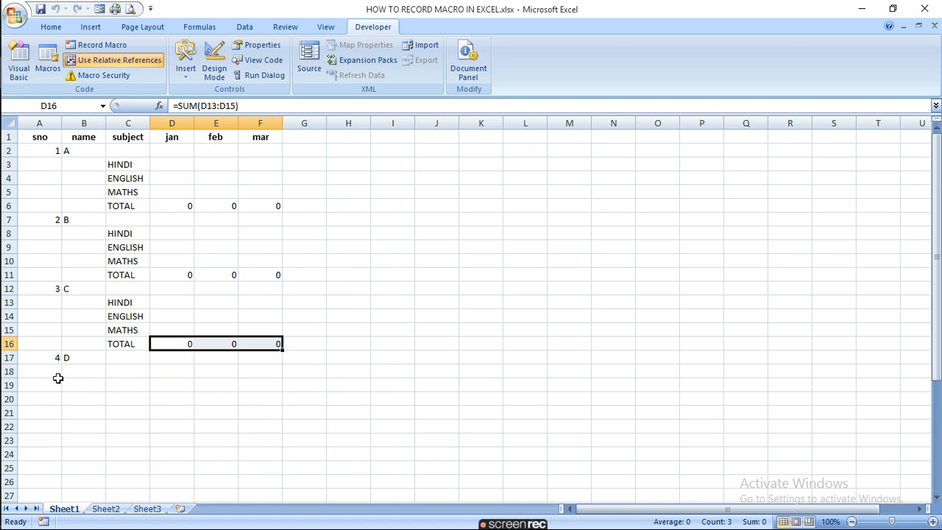
left_click(53, 355)
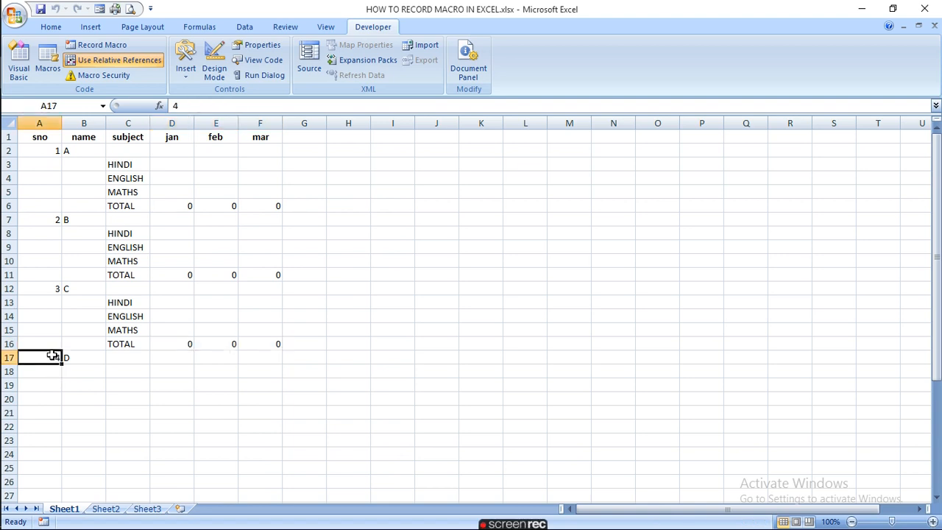
key("ctrl+q")
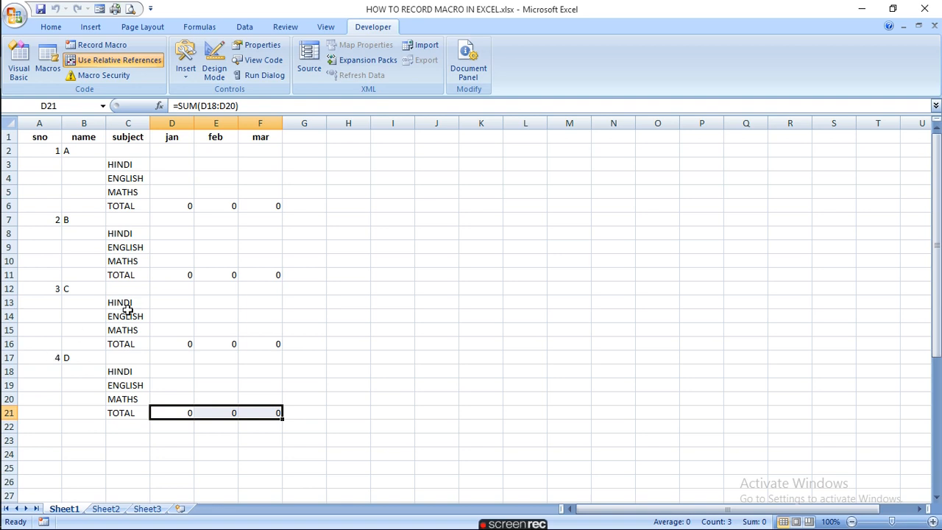
Enter 87 in D3 on Sheet1 and fill A's January marks down to D5 as a series
left_click(112, 513)
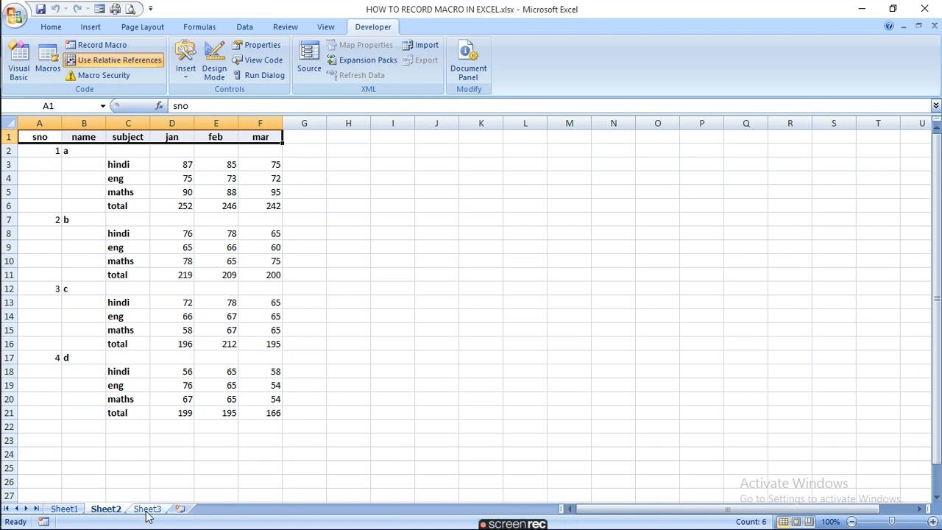
left_click(79, 512)
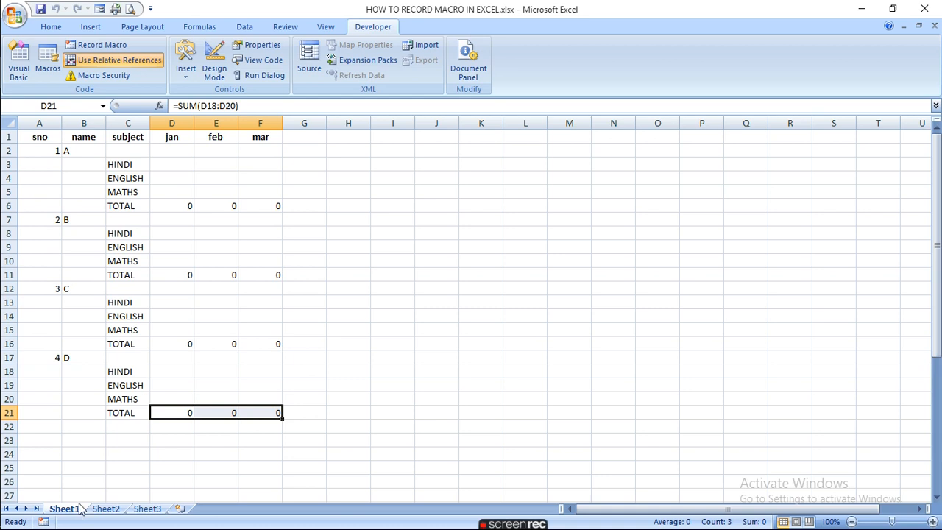
left_click(184, 163)
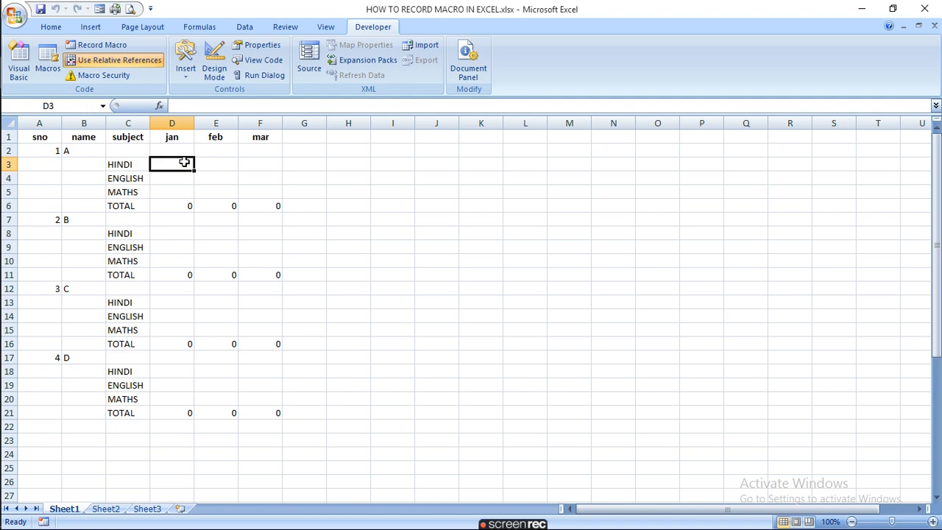
type("87")
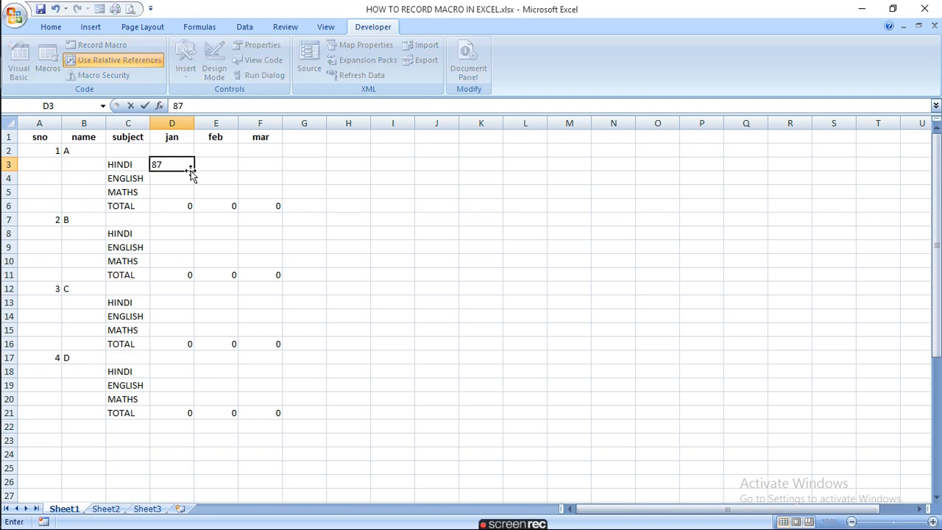
left_click_drag(195, 170, 196, 197)
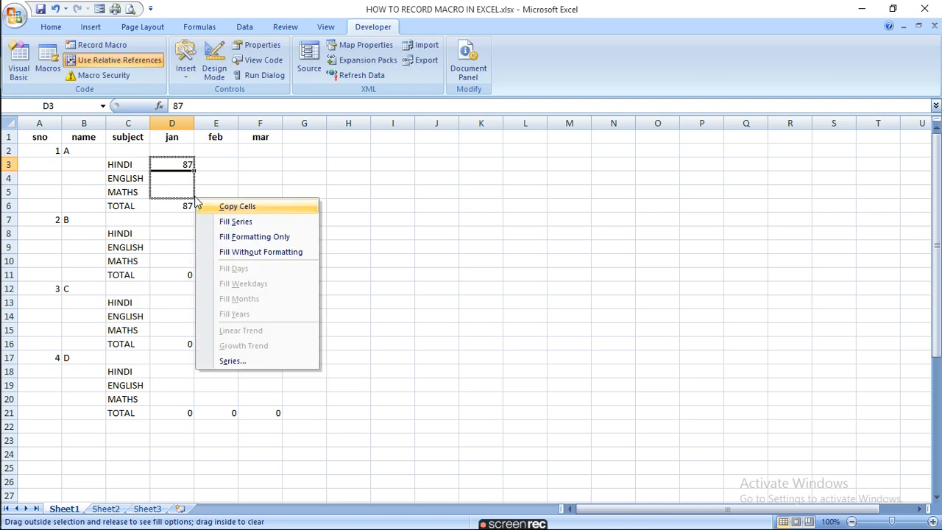
left_click(225, 222)
Enter 67 as A's February Hindi mark in E3 and copy it down to E5
left_click(208, 162)
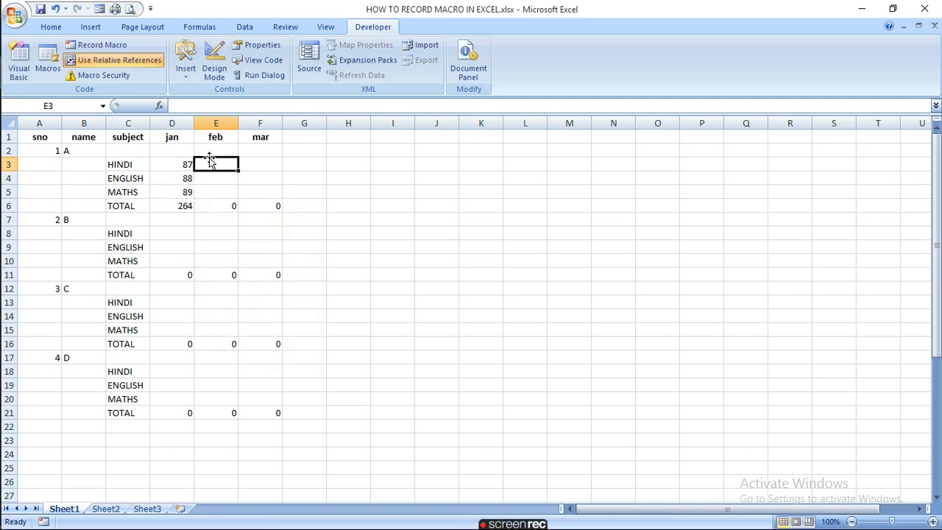
type("67")
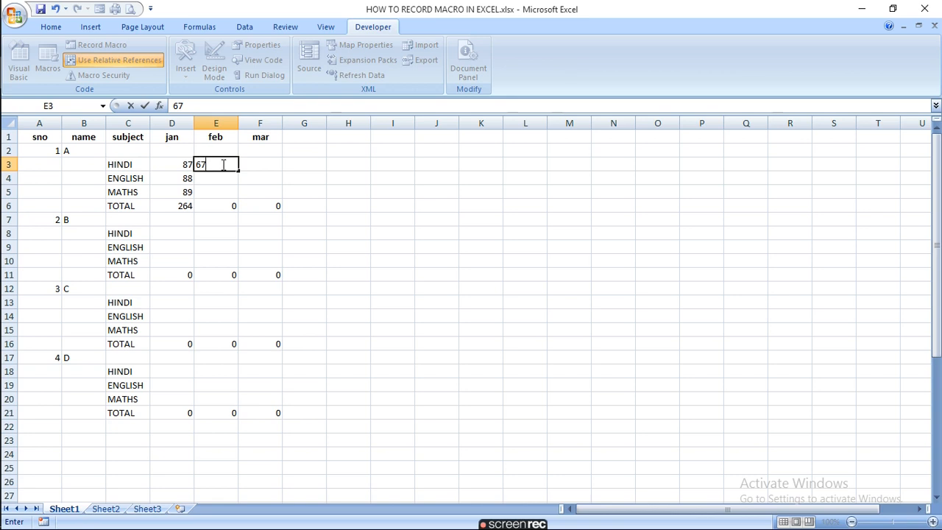
left_click_drag(236, 173, 239, 206)
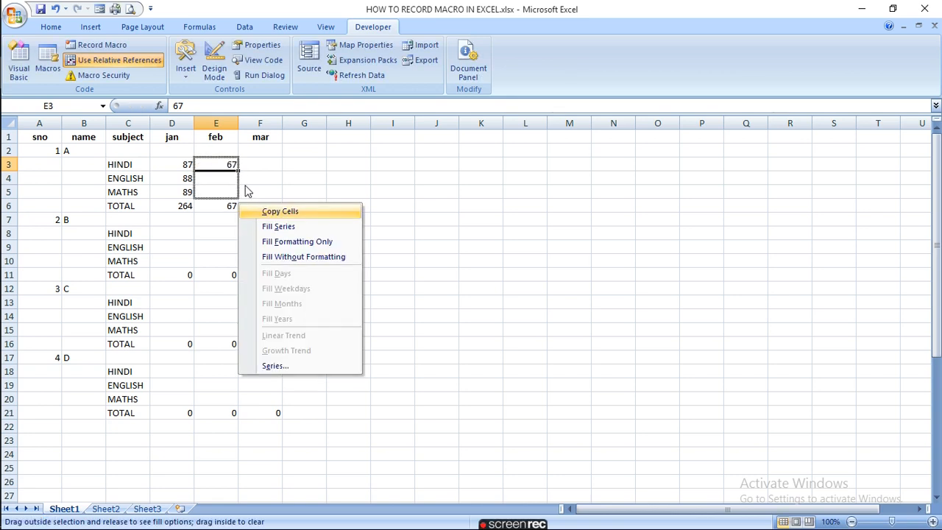
left_click(291, 213)
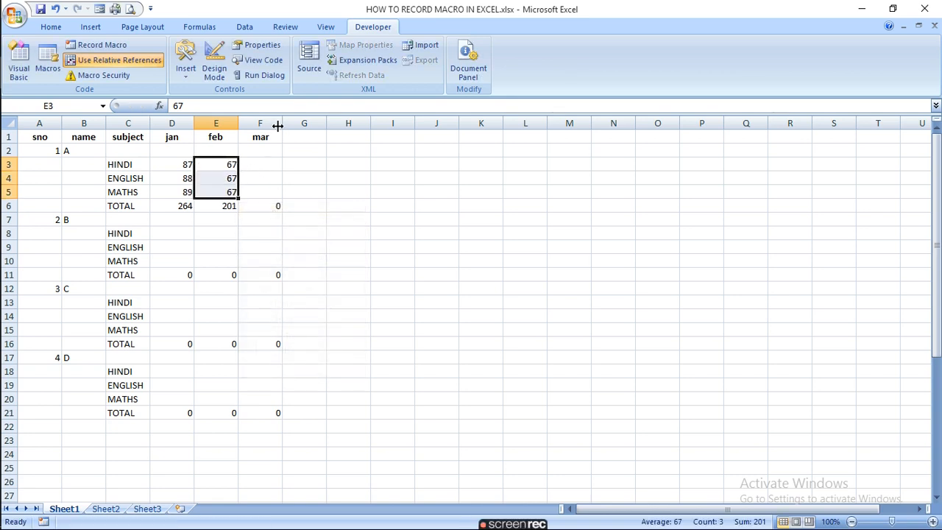
left_click(226, 165)
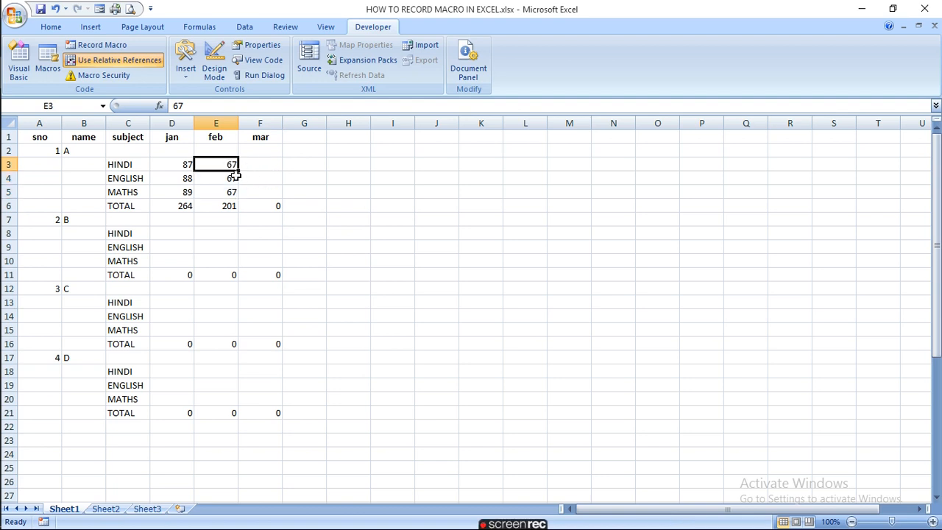
left_click_drag(236, 170, 242, 205)
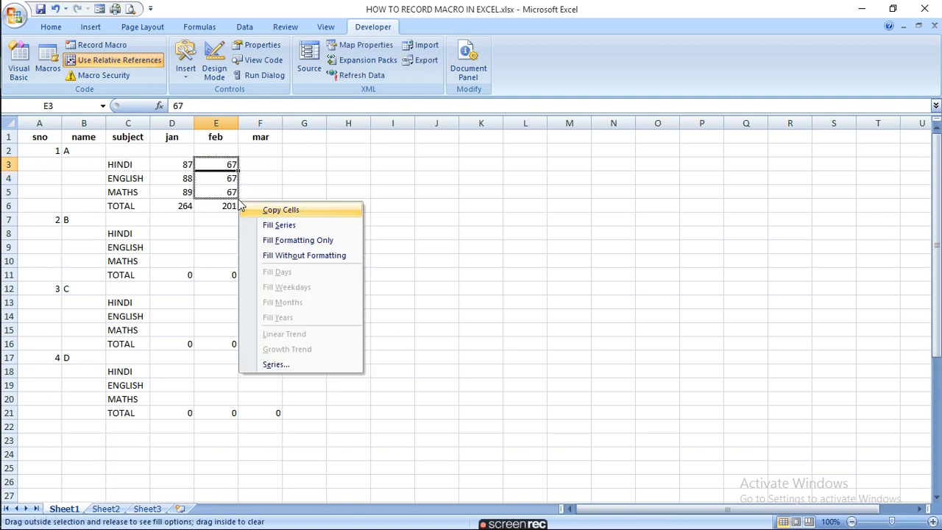
left_click(273, 210)
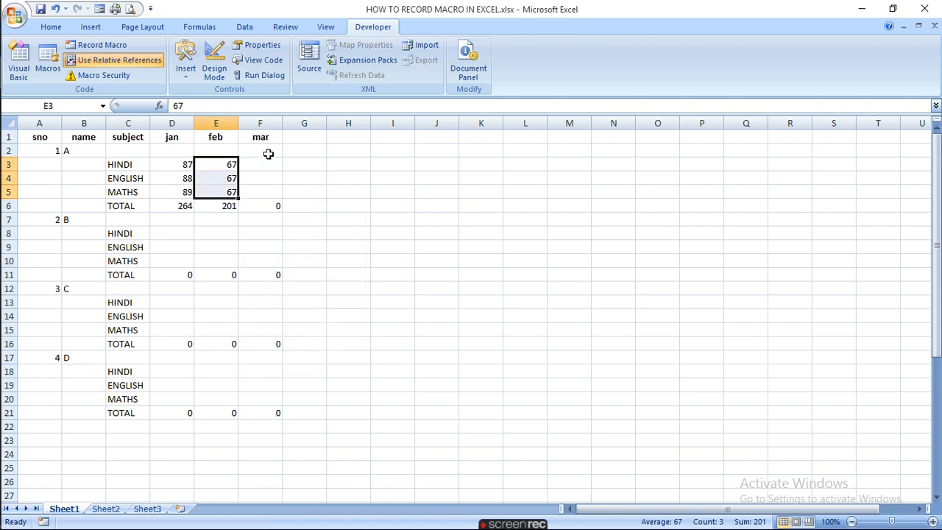
Refill A's February marks in E3:E5 as a series starting from the value in E3
left_click(231, 163)
left_click_drag(237, 170, 244, 205)
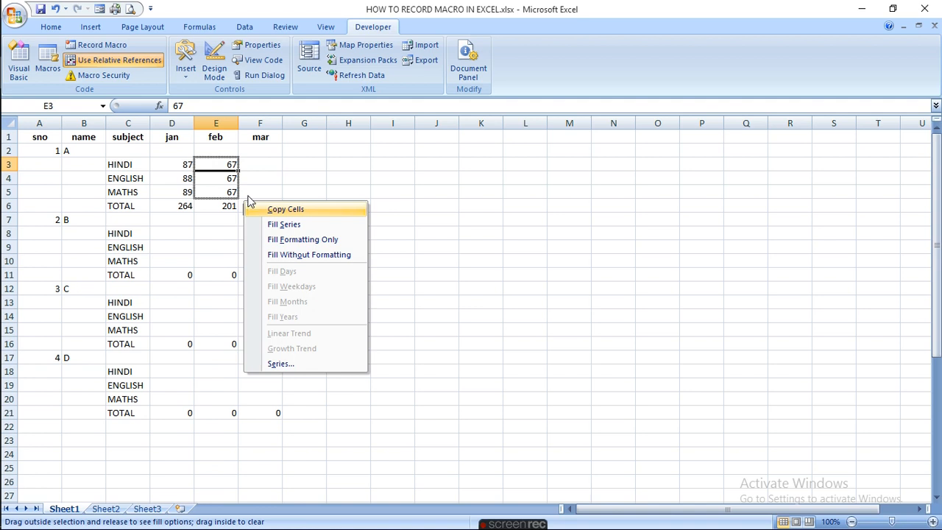
left_click(261, 226)
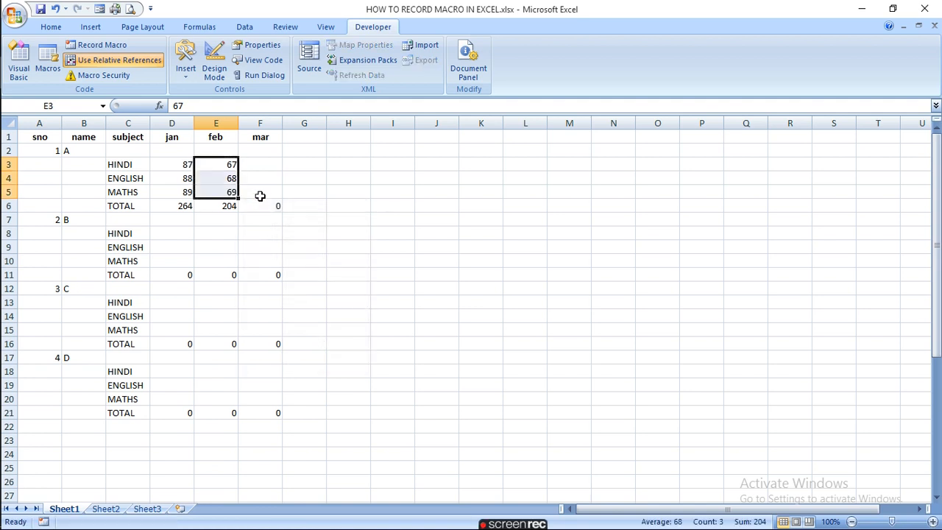
Enter 89 in F3 and fill A's March marks down to F5 as a series
left_click(256, 162)
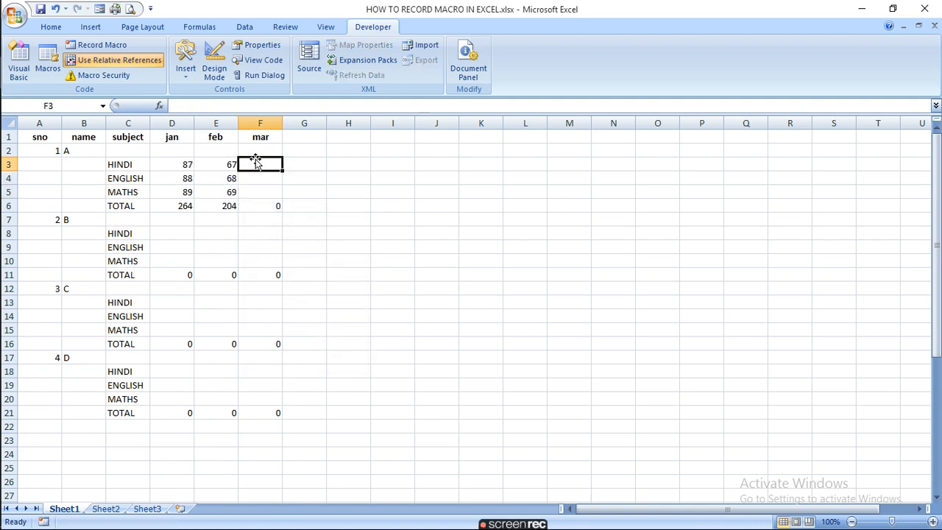
type("89")
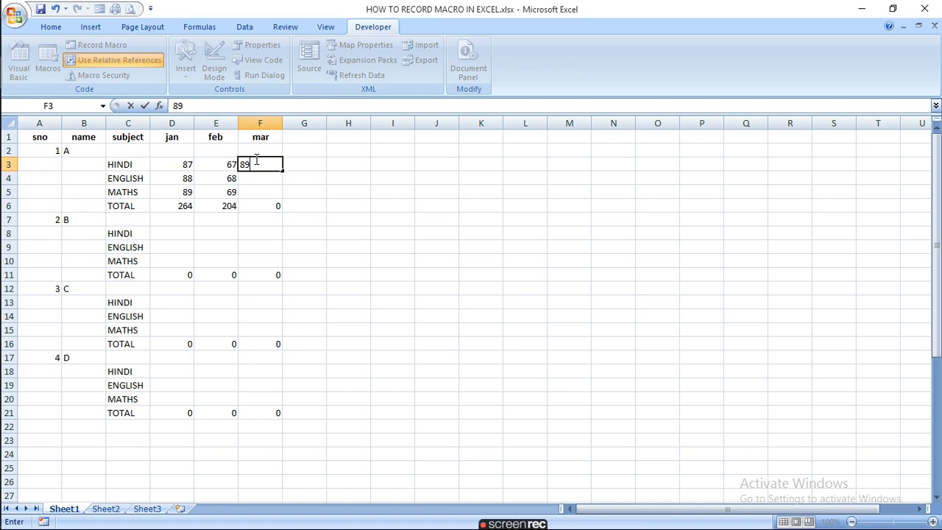
key("Return")
left_click(275, 162)
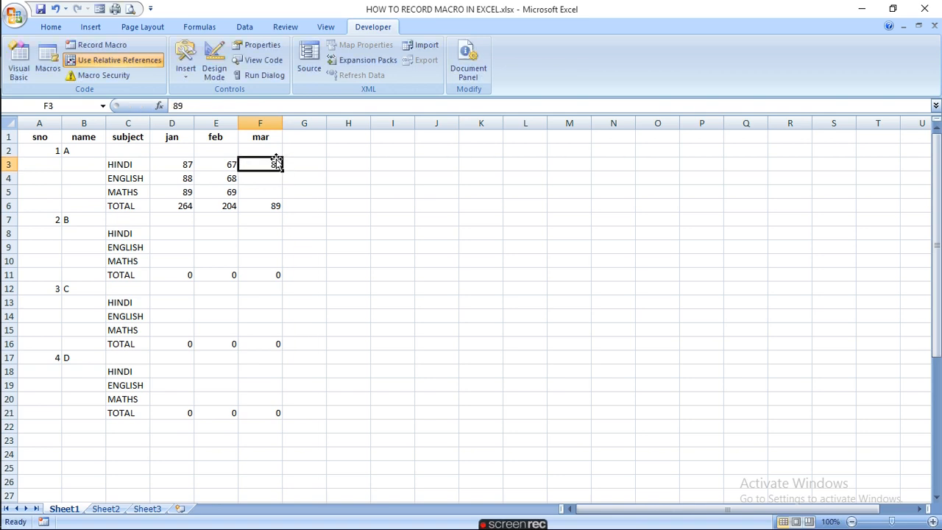
left_click_drag(281, 170, 284, 197)
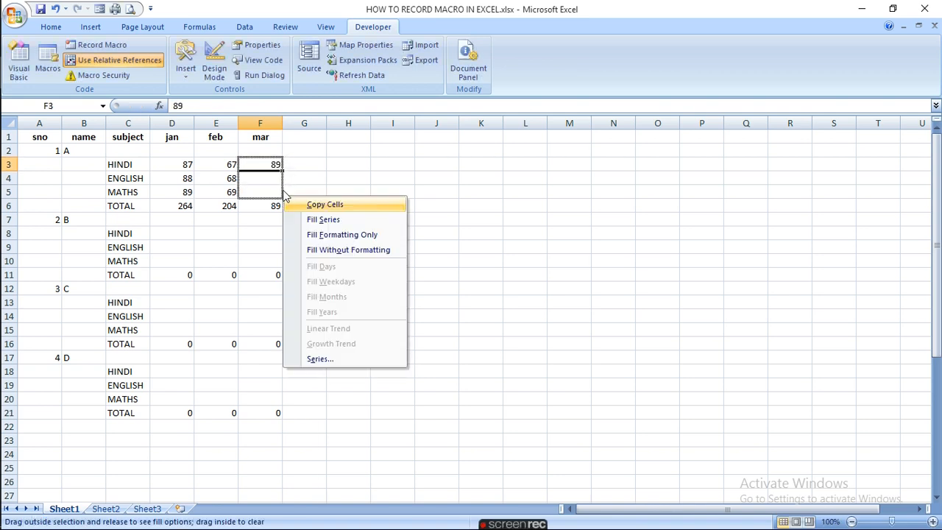
left_click(316, 219)
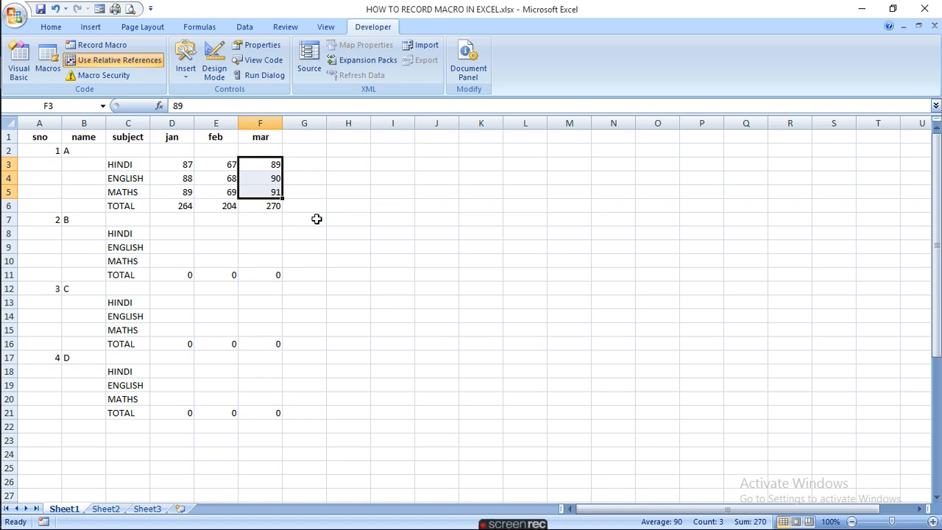
left_click(180, 202)
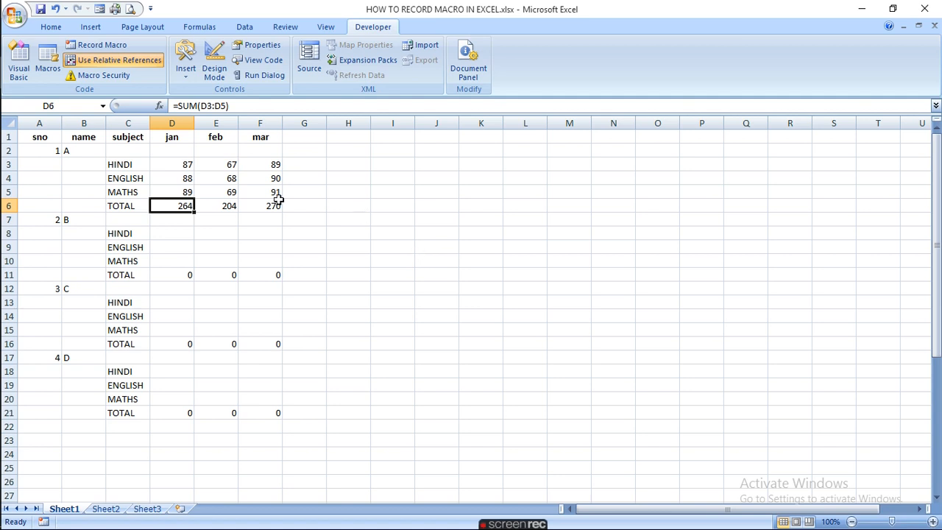
Add the headers SNO in A1 and NAME in B1 on Sheet3
left_click(151, 509)
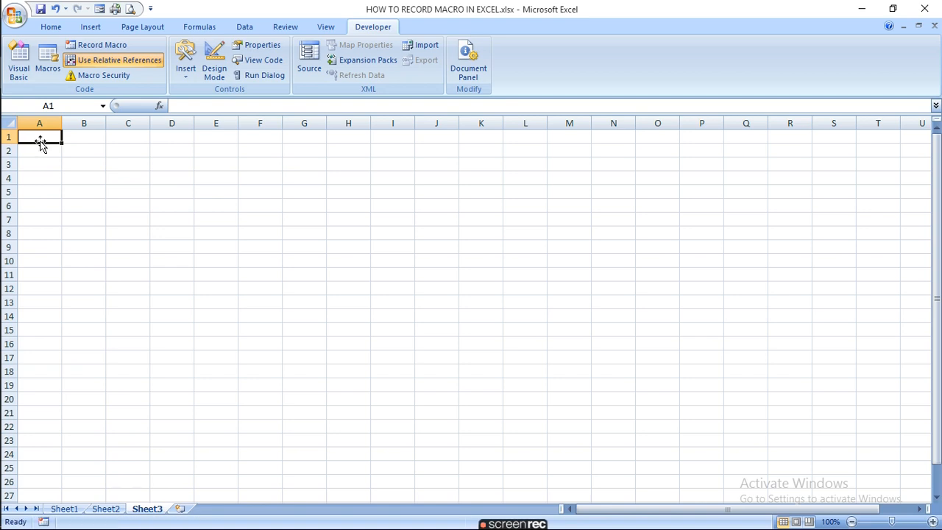
type("SNO")
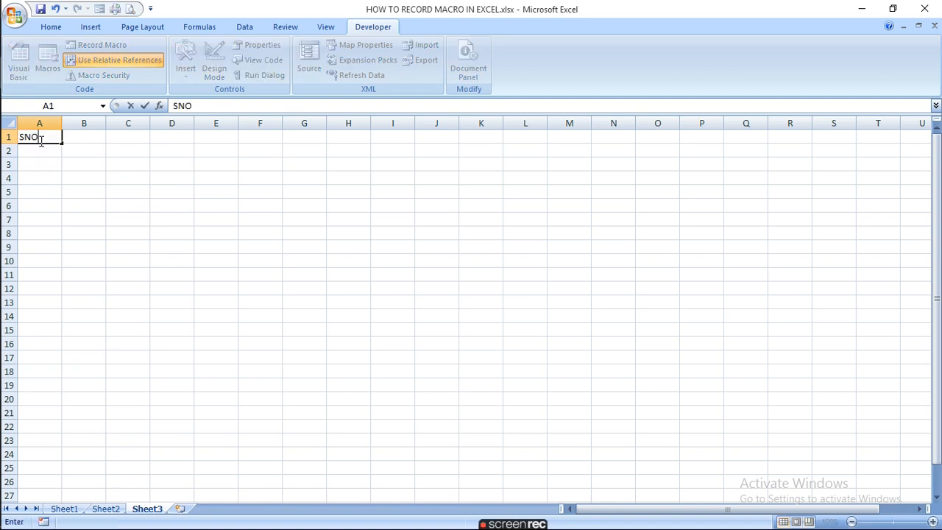
key("Tab")
type("NAME")
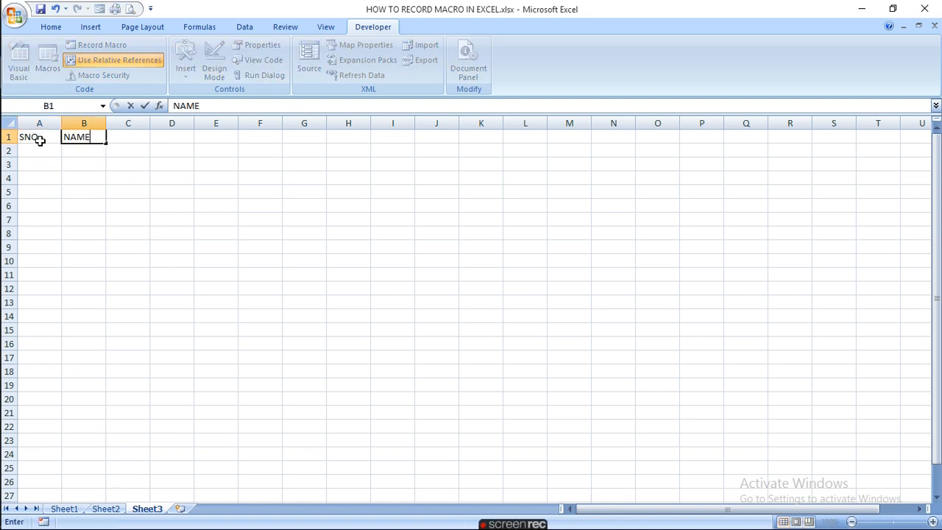
Number the rows under SNO from 1 to 4 in A2:A5 with a filled series
left_click(44, 149)
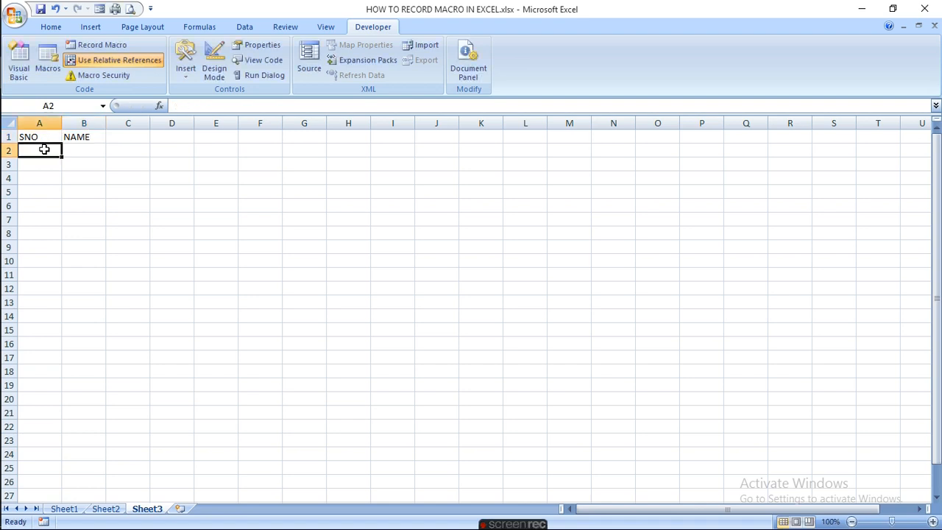
type("1")
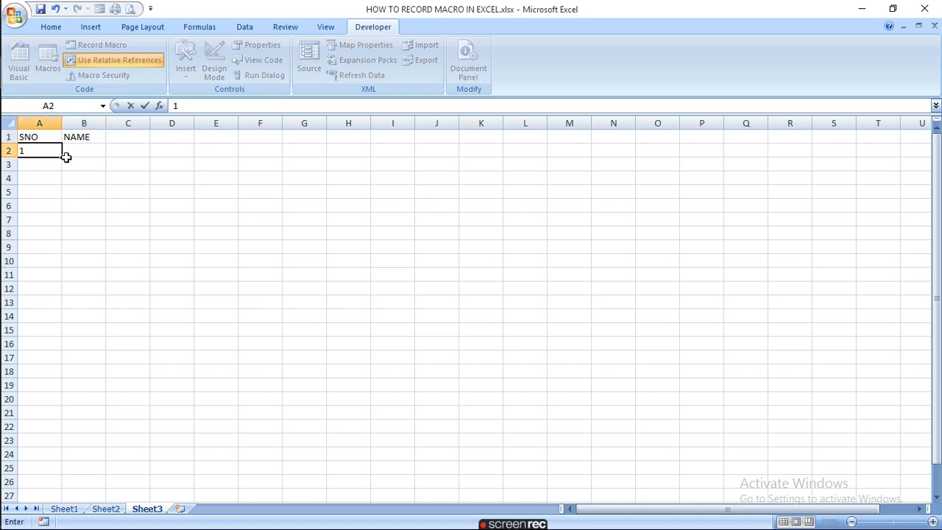
left_click_drag(62, 156, 63, 203)
left_click(72, 208)
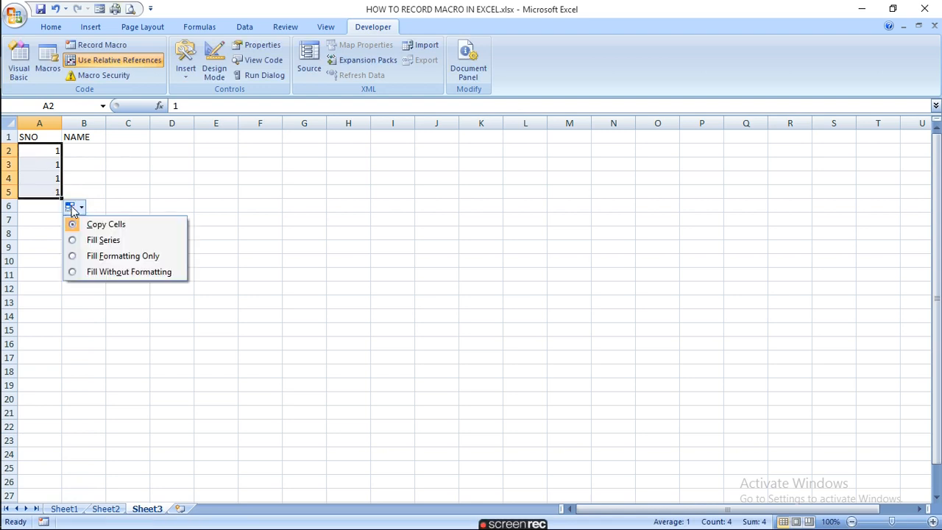
left_click(108, 242)
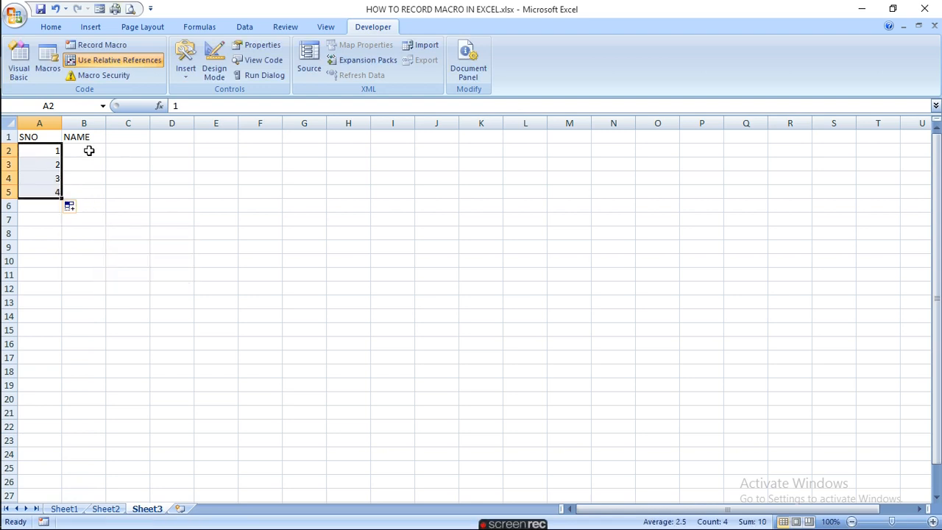
Enter the names A, B, C and S in B2:B5
left_click(88, 150)
type("A")
key("Return")
type("B")
key("Return")
type("C")
key("Return")
type("S")
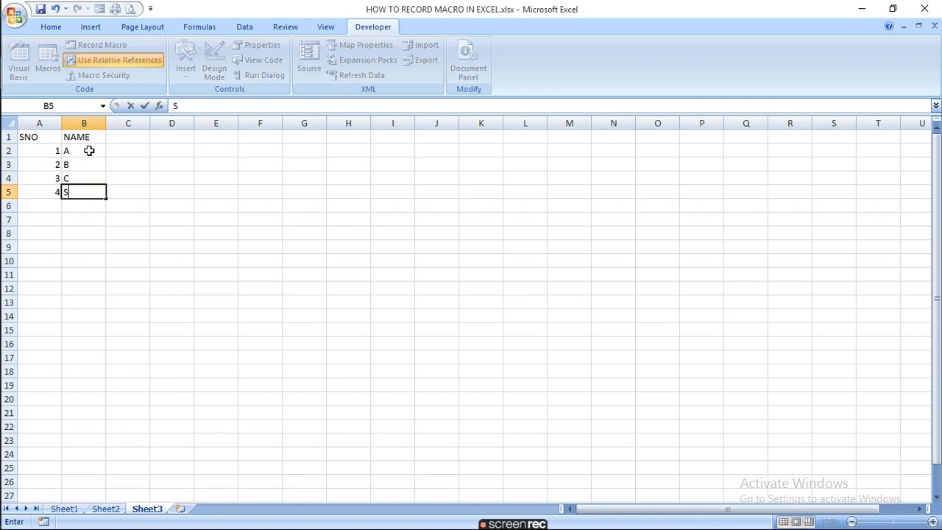
Add the header TOTAL MARKS in C1 and widen column C to fit it
left_click(131, 137)
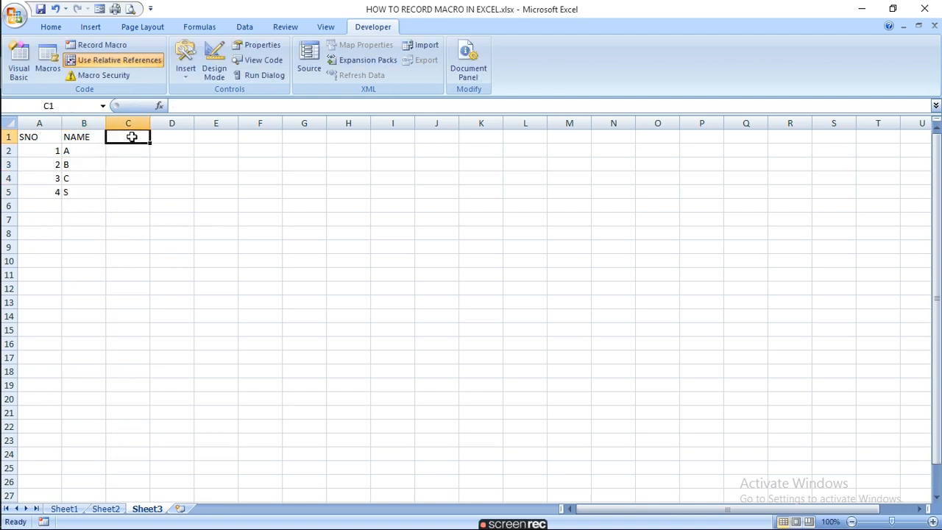
type("TOTAL")
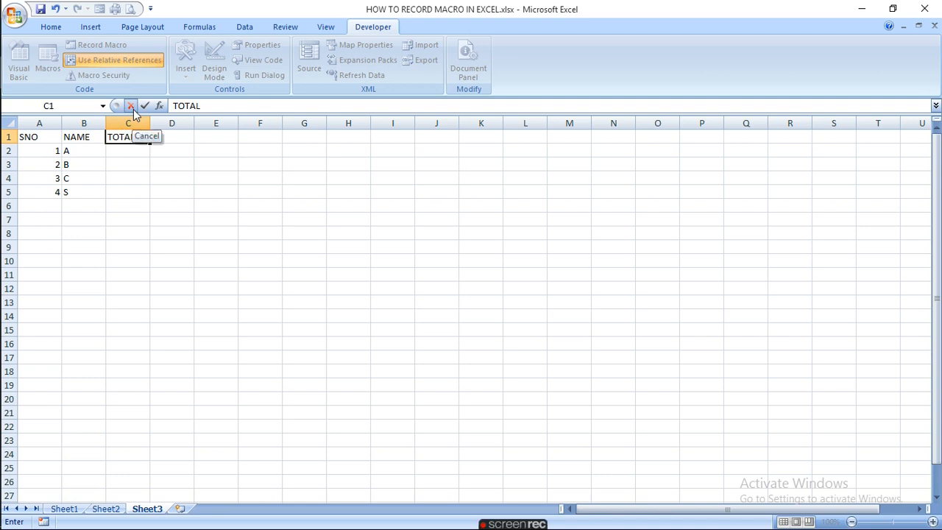
type(" MARKS")
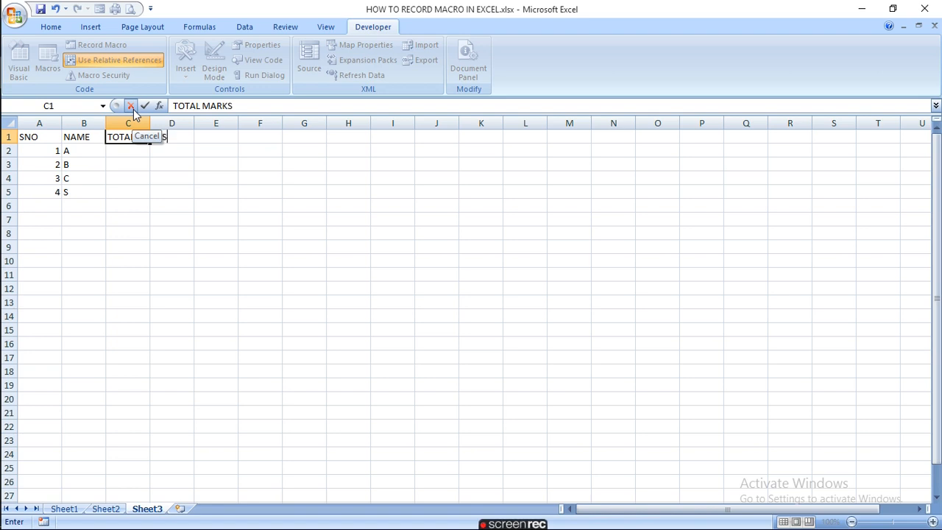
key("Return")
left_click_drag(150, 122, 194, 127)
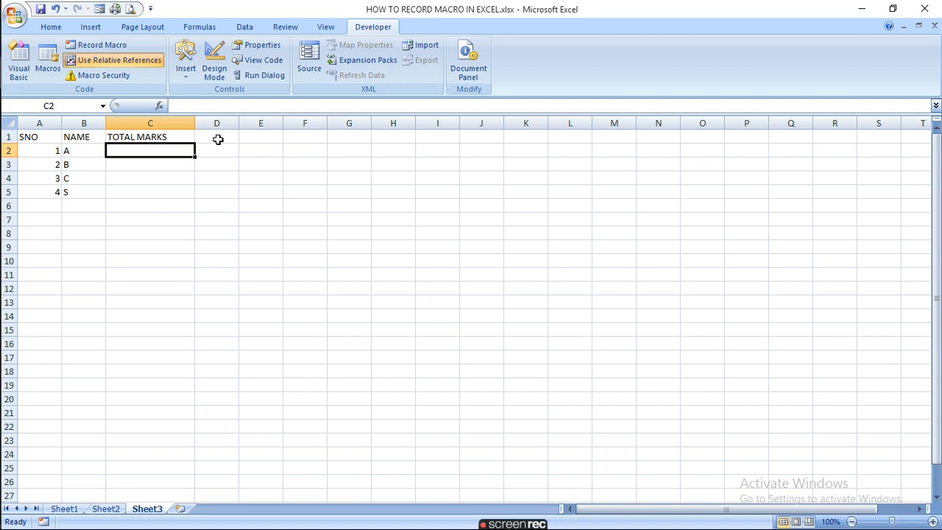
Add a % header in D1, beside the total marks column
left_click(217, 139)
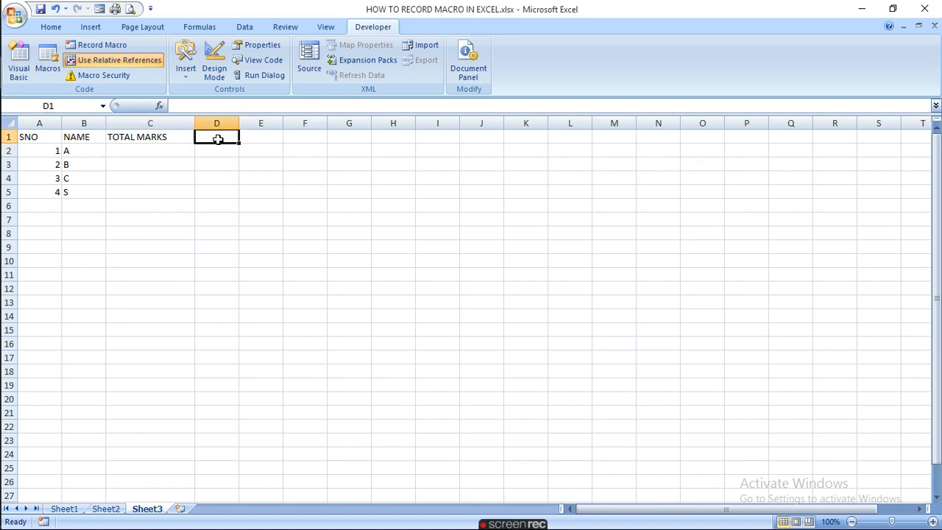
type("%")
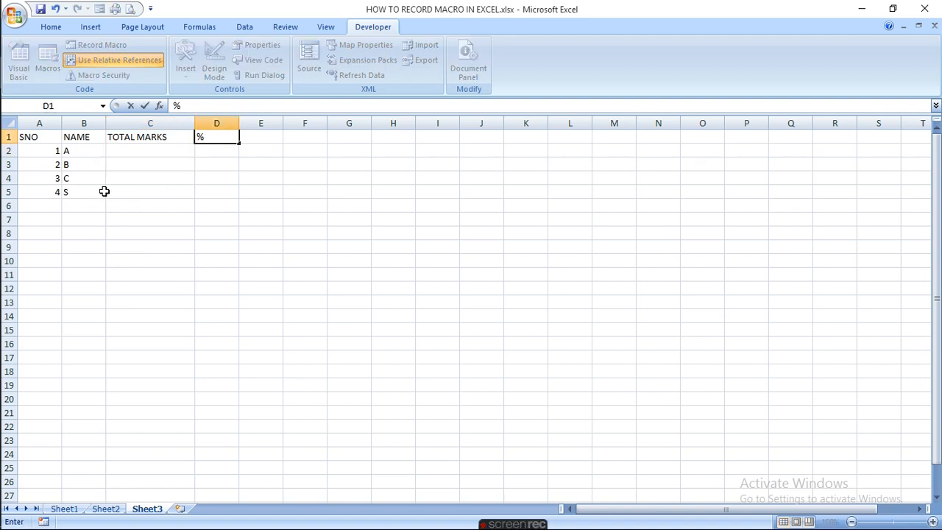
left_click(134, 151)
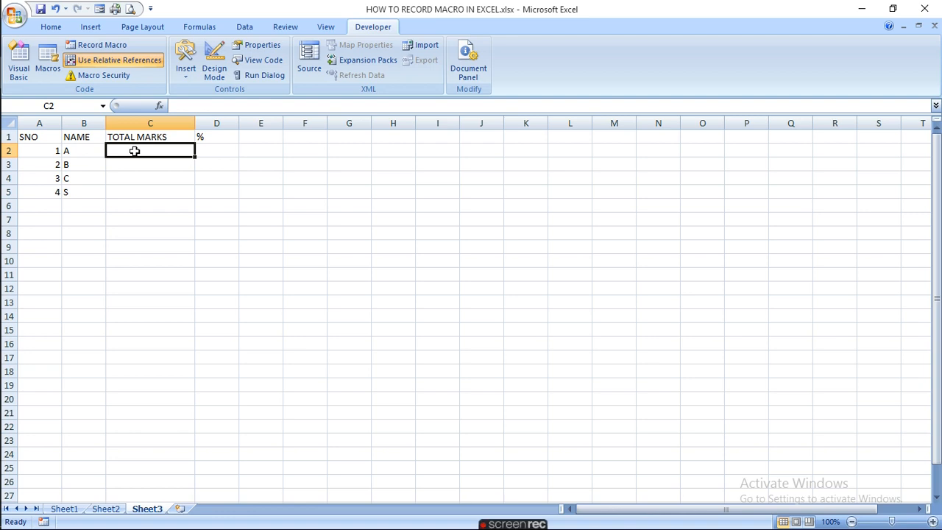
Enter the total marks 400, 450, 350 and 300 in C2:C5
type("400")
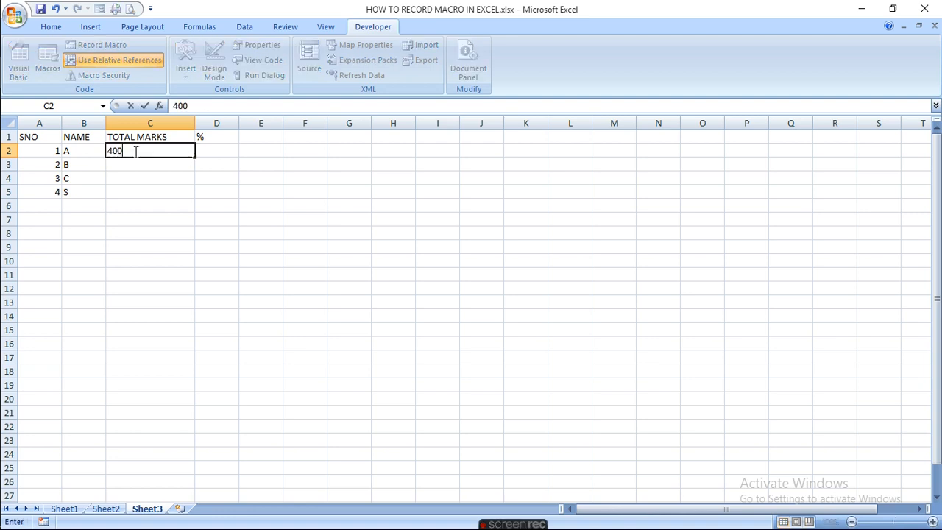
key("Return")
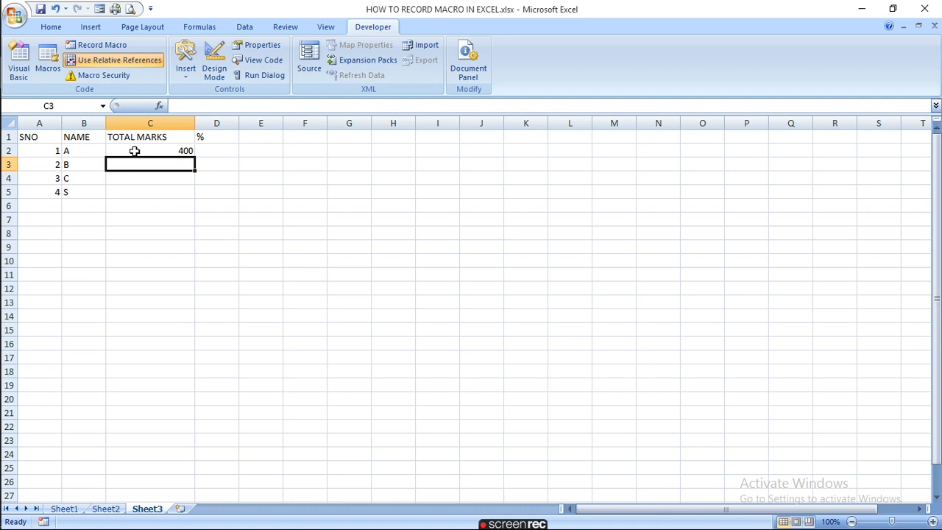
type("450")
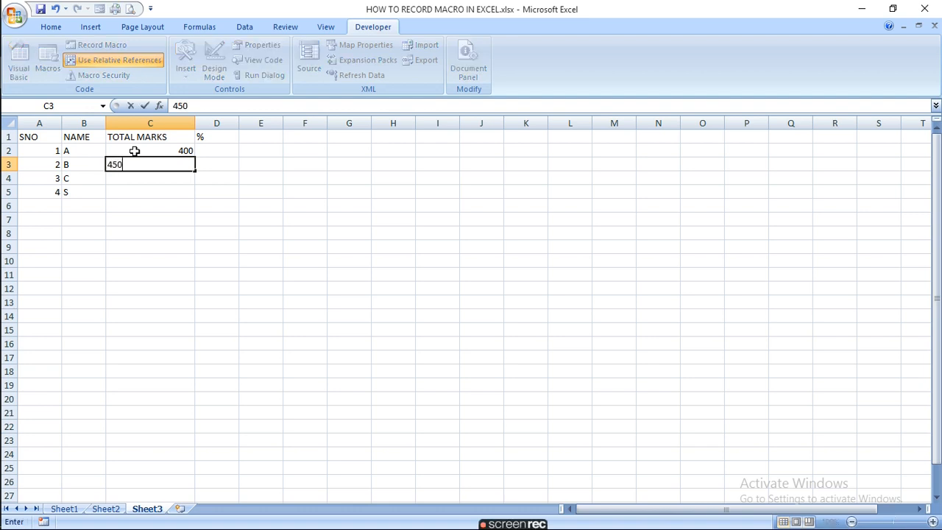
key("Return")
type("350")
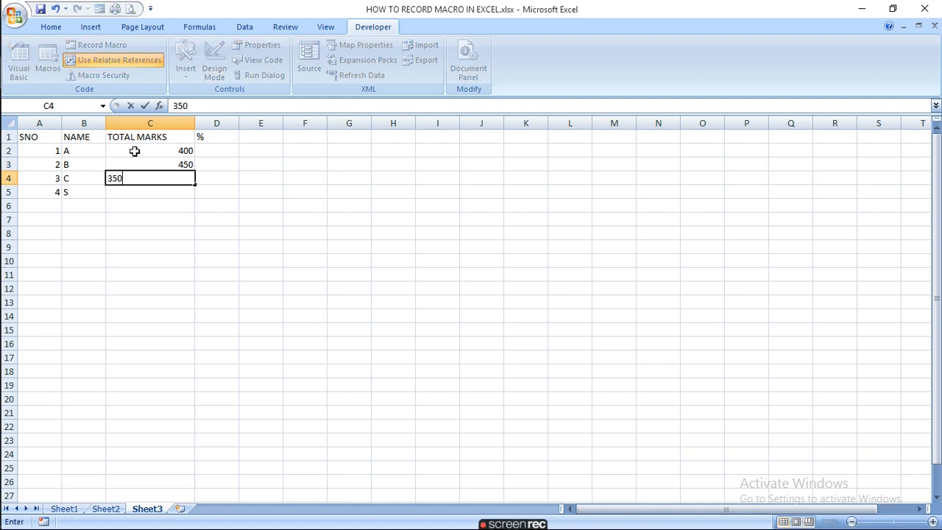
key("Return")
type("300")
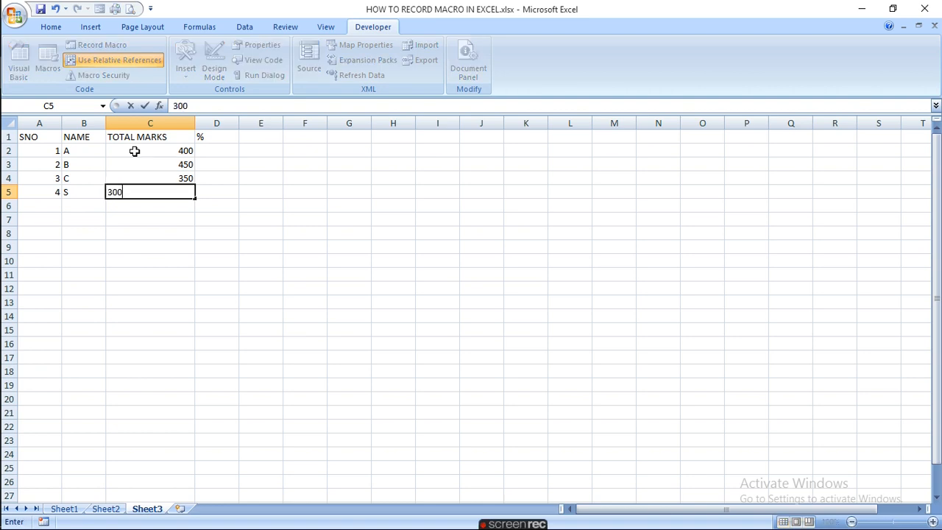
Calculate the first percentage in D2 with the formula =(C2/500)*100 and fill it down to D5
left_click(216, 149)
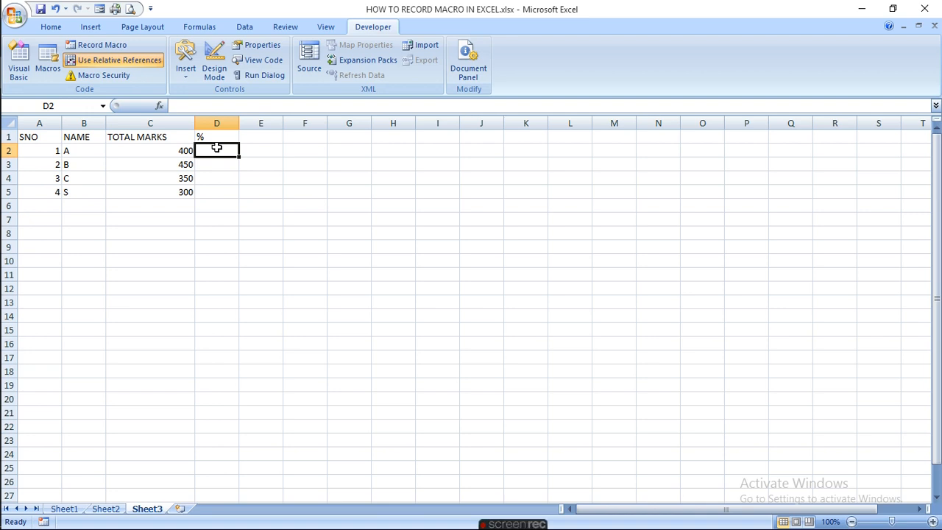
left_click(183, 105)
type("=")
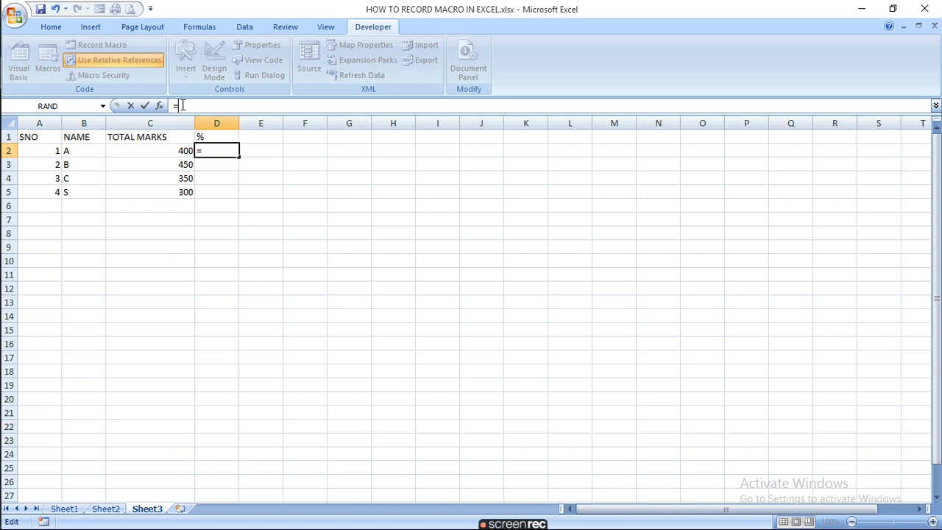
type("C")
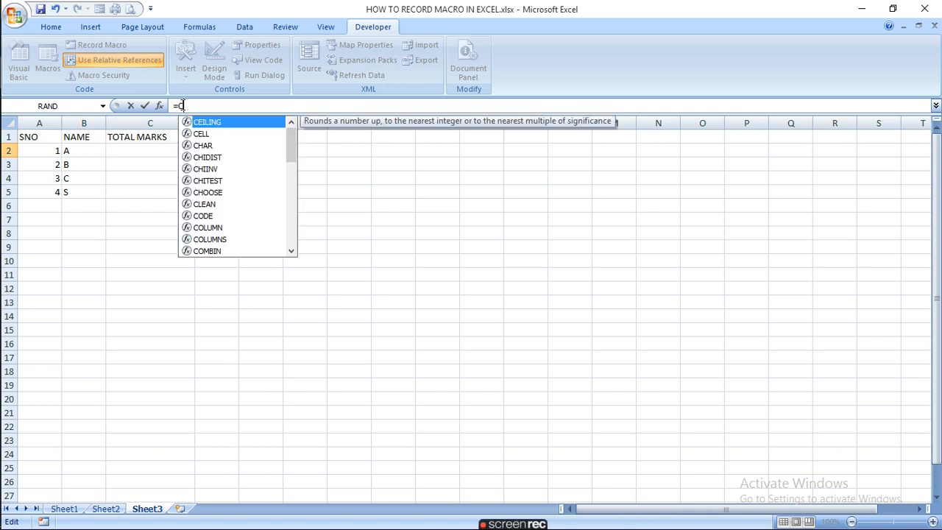
type("2/")
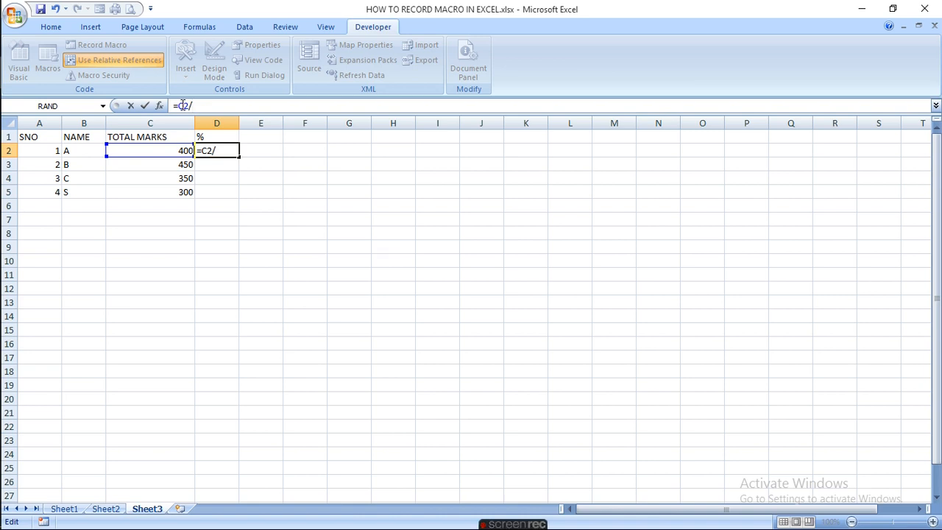
type("500")
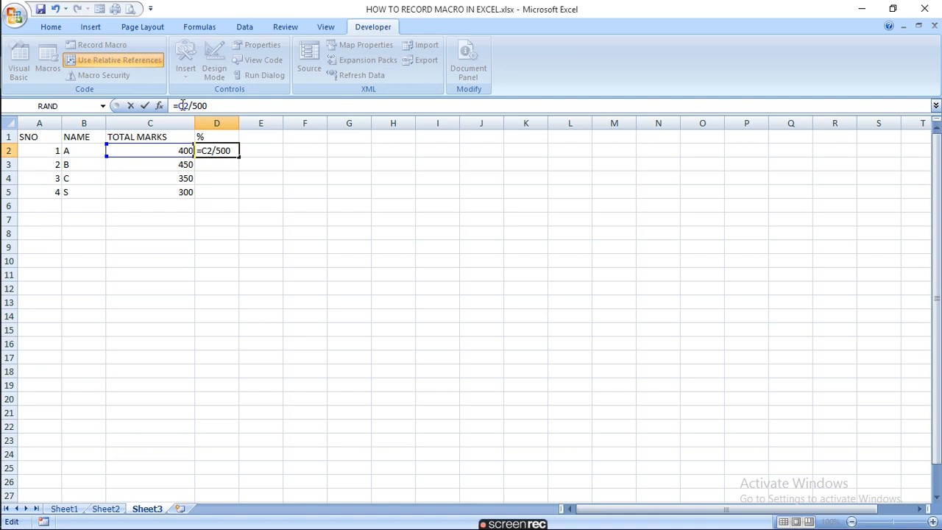
type(")")
key("Left")
key("Left")
key("Left")
key("Left")
key("Left")
key("Left")
key("Left")
type("(")
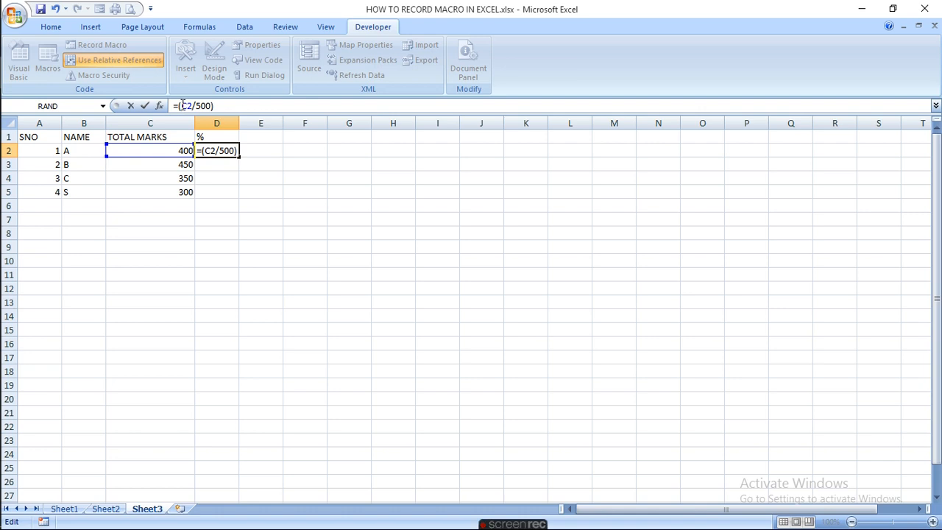
type("8")
key("BackSpace")
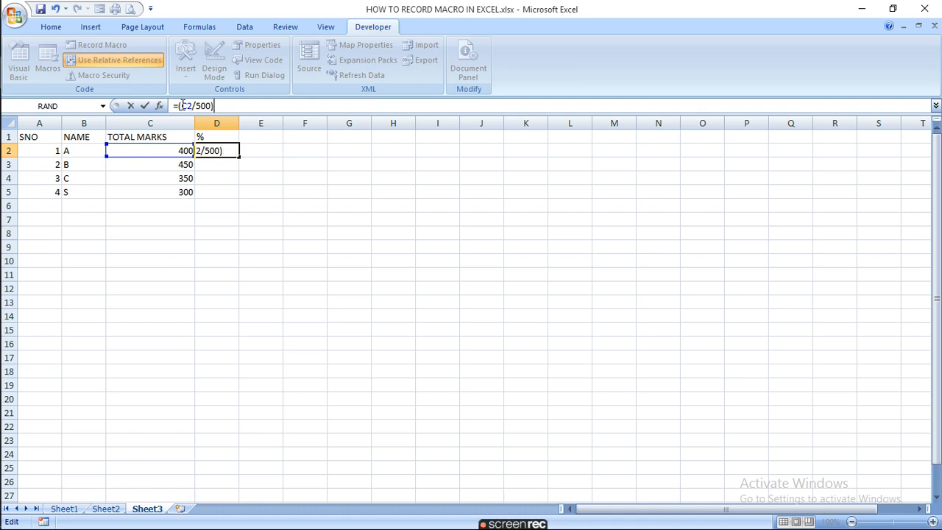
type("*100")
key("Return")
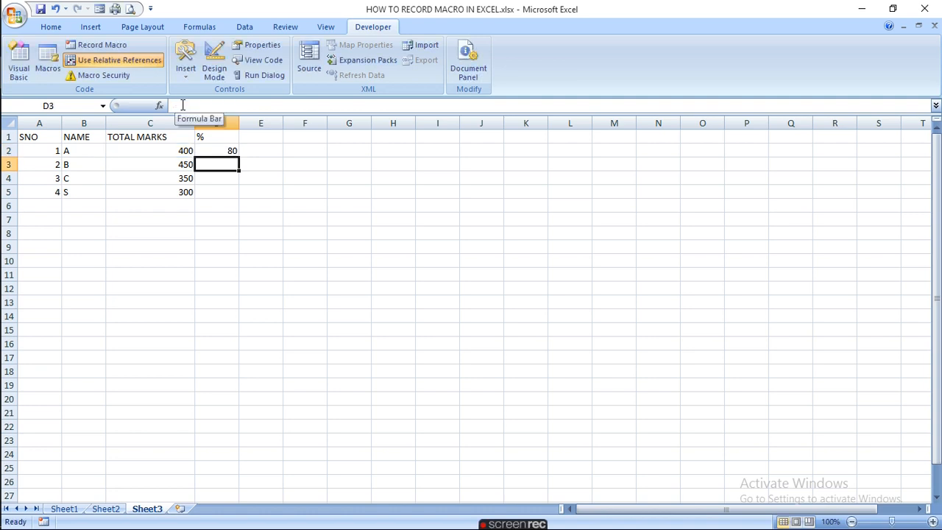
left_click(225, 151)
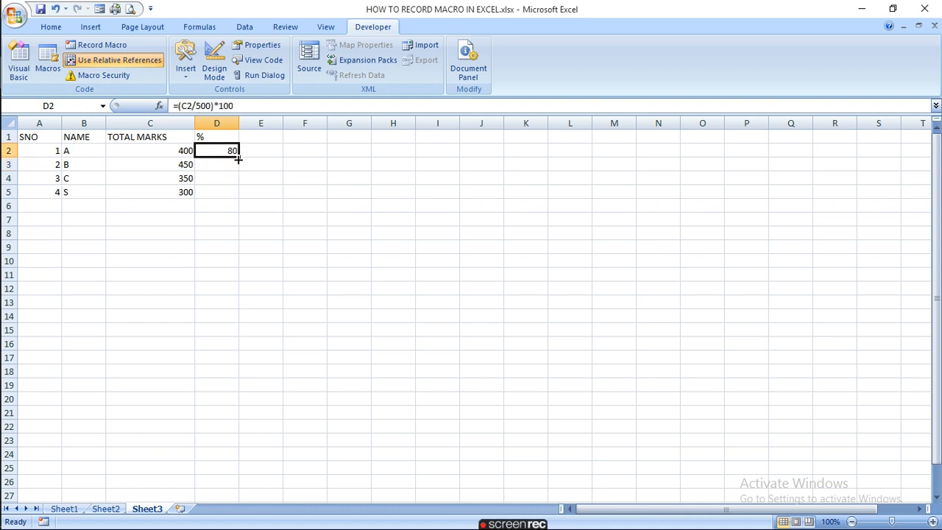
left_click_drag(238, 156, 242, 200)
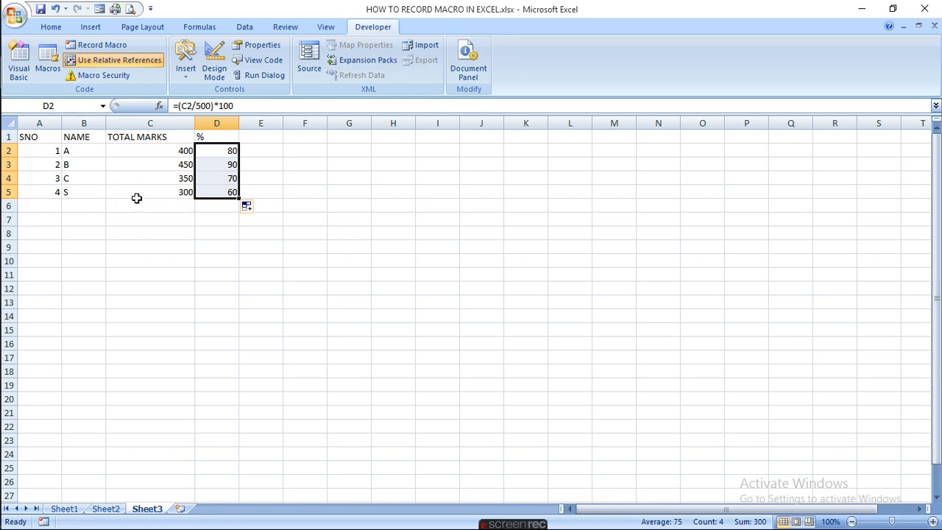
left_click(49, 150)
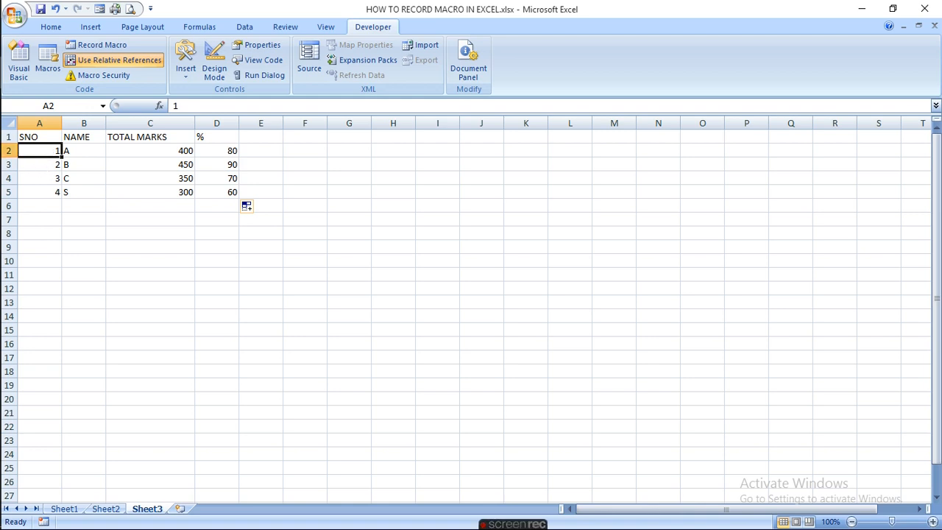
right_click(9, 150)
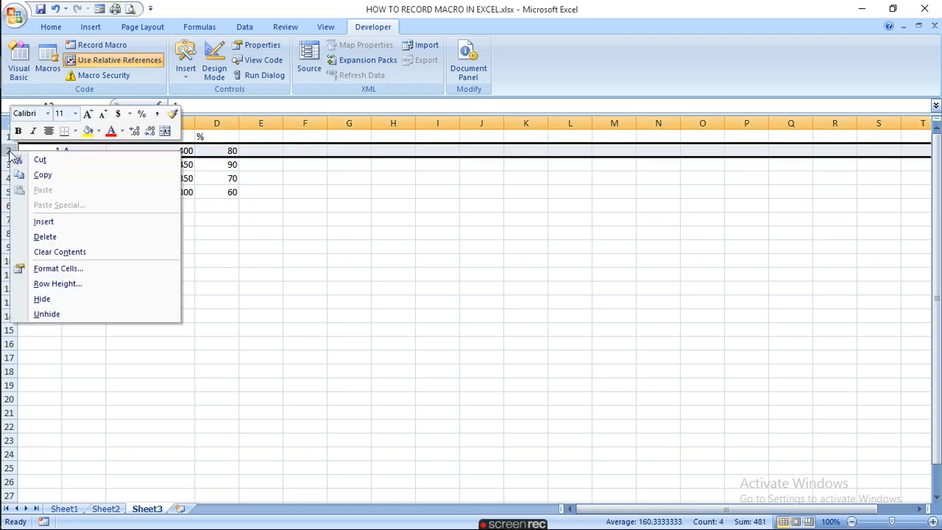
left_click(68, 225)
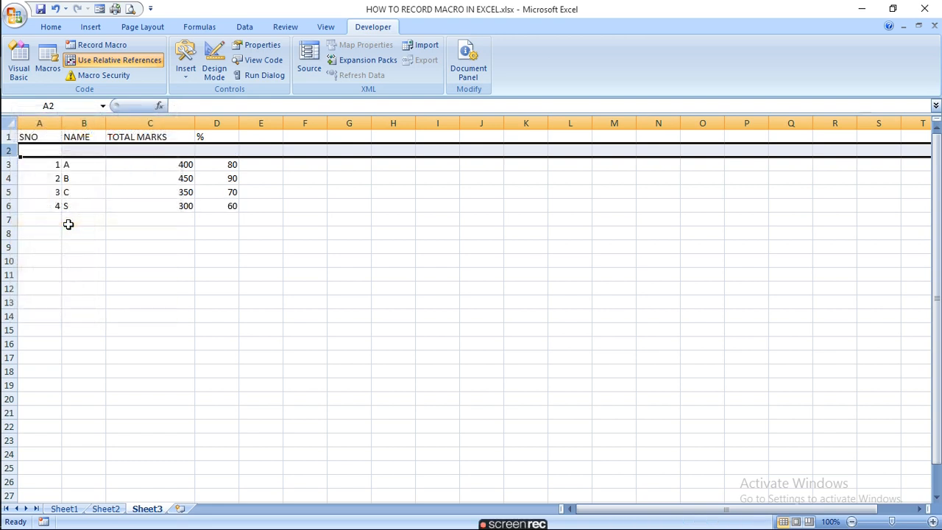
key("ctrl+z")
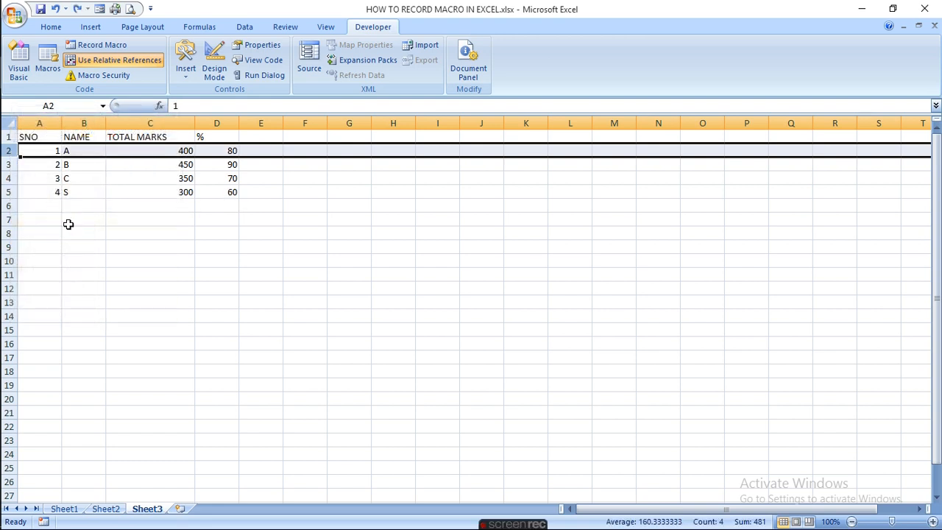
left_click(40, 167)
right_click(40, 167)
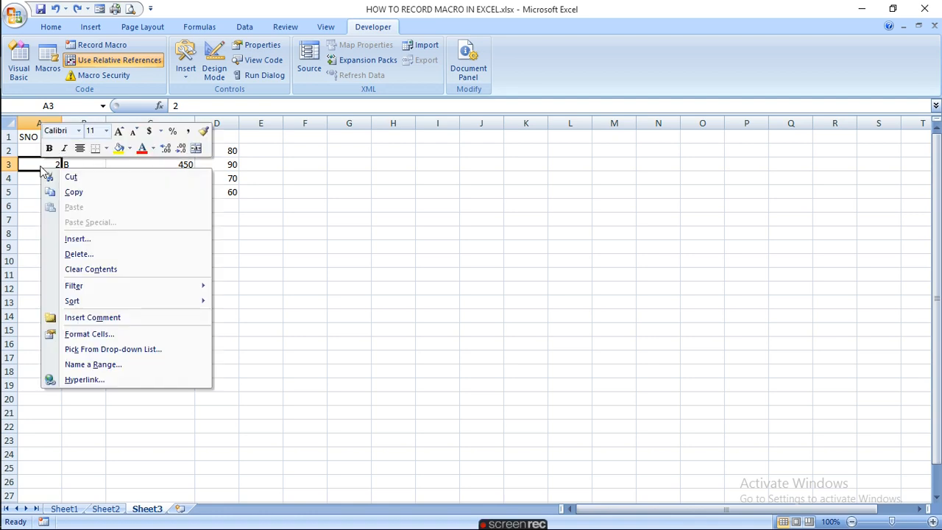
left_click(372, 184)
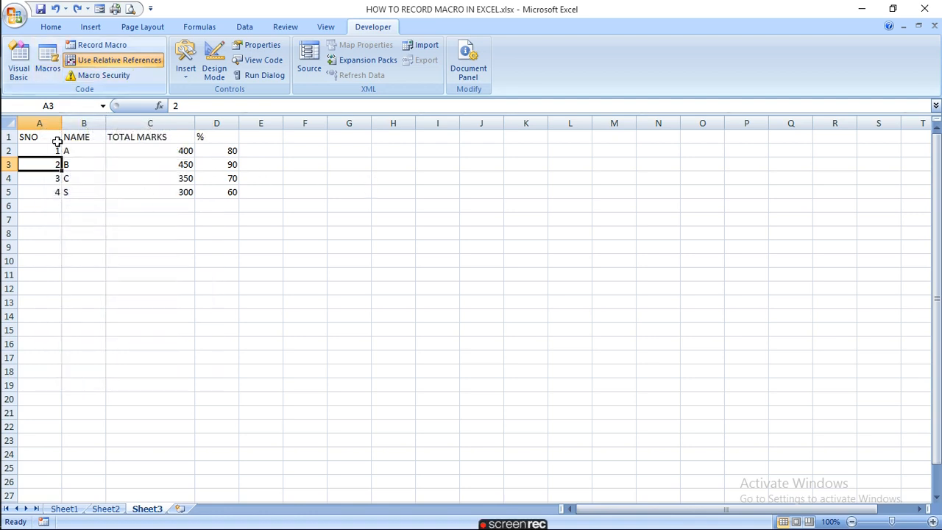
Start recording a macro stored in this workbook from cell A2, and insert a blank row above row 3
left_click(38, 153)
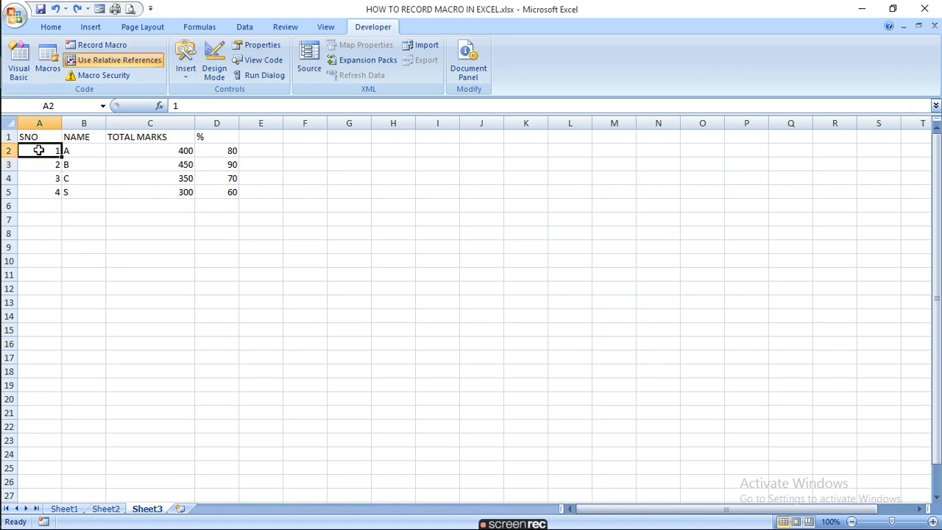
left_click(100, 44)
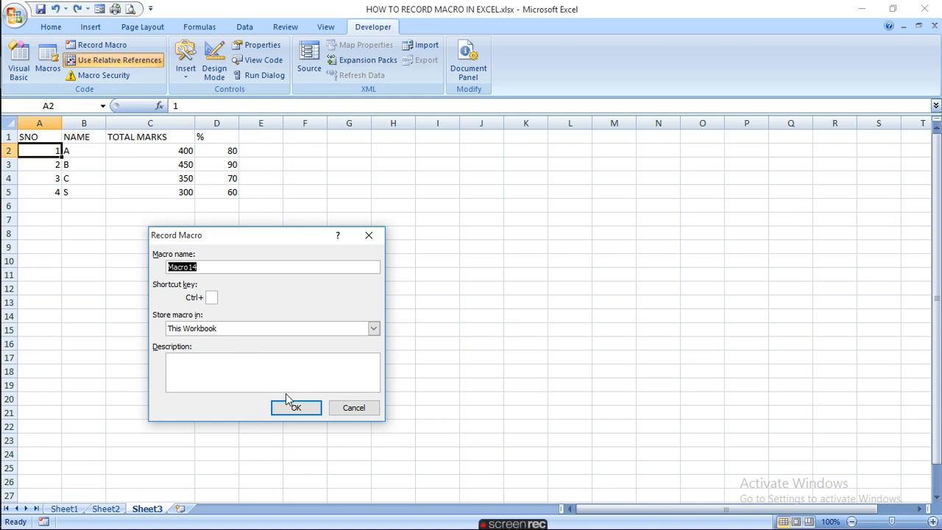
left_click(296, 409)
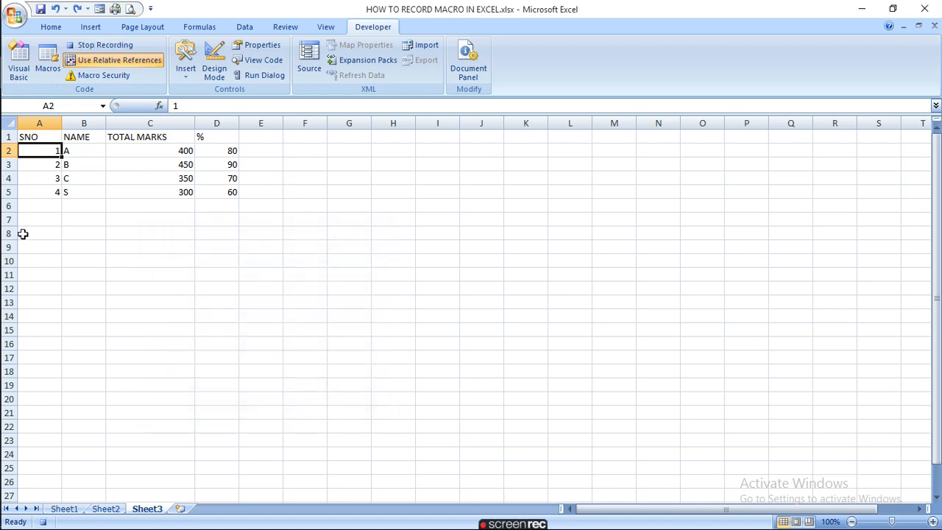
left_click(13, 164)
right_click(10, 165)
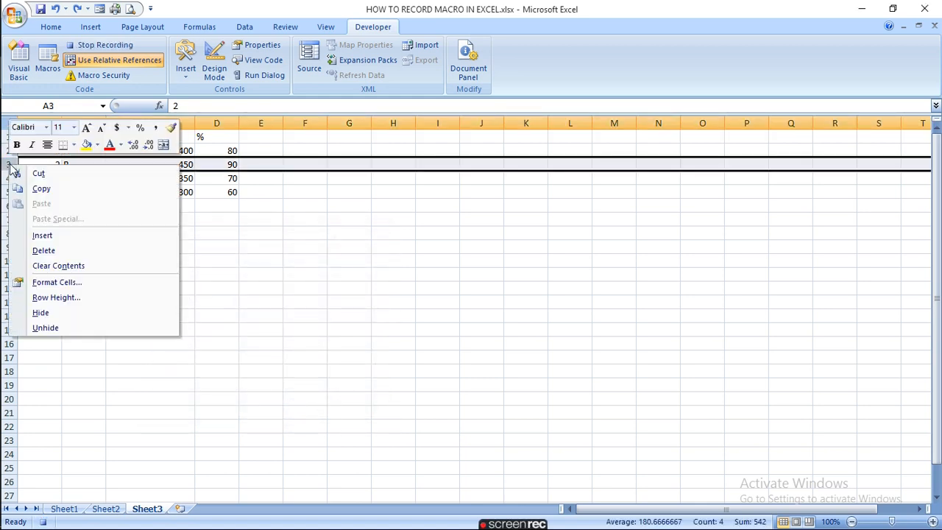
left_click(63, 237)
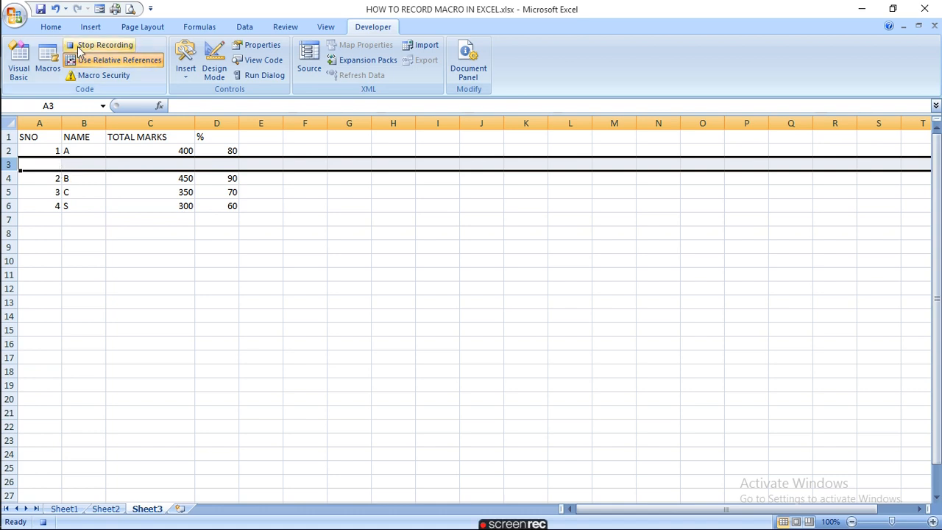
Draw a horizontal straight line about 3.96" long across the blank row 3 from column A, and stop the macro recording
left_click(91, 26)
left_click(150, 63)
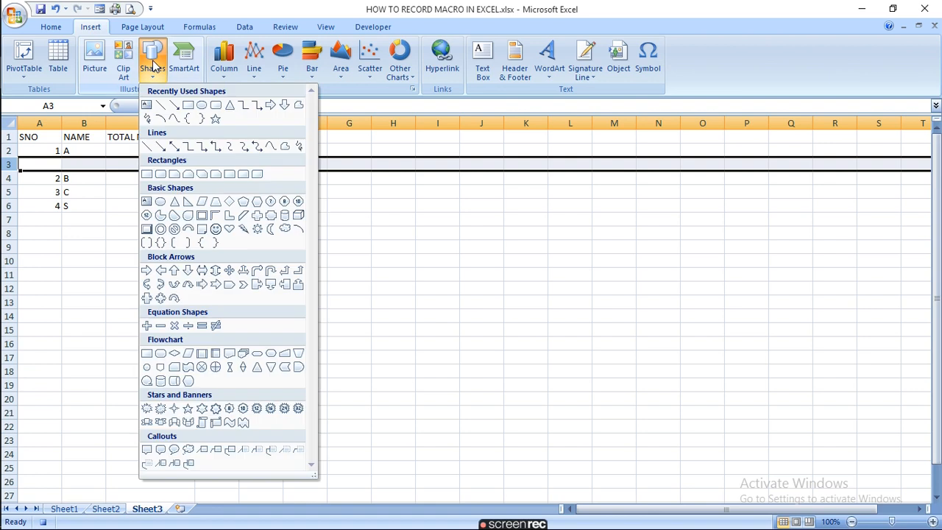
left_click(161, 105)
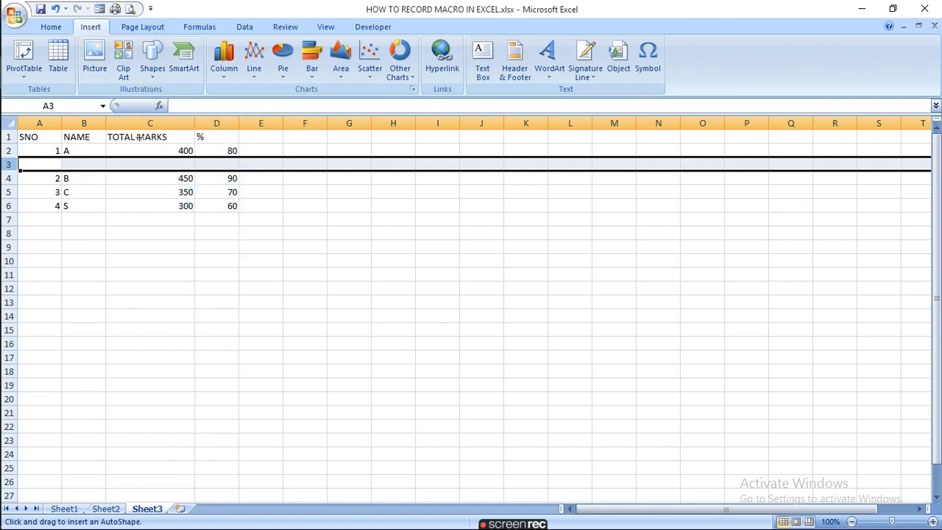
left_click_drag(21, 164, 284, 162)
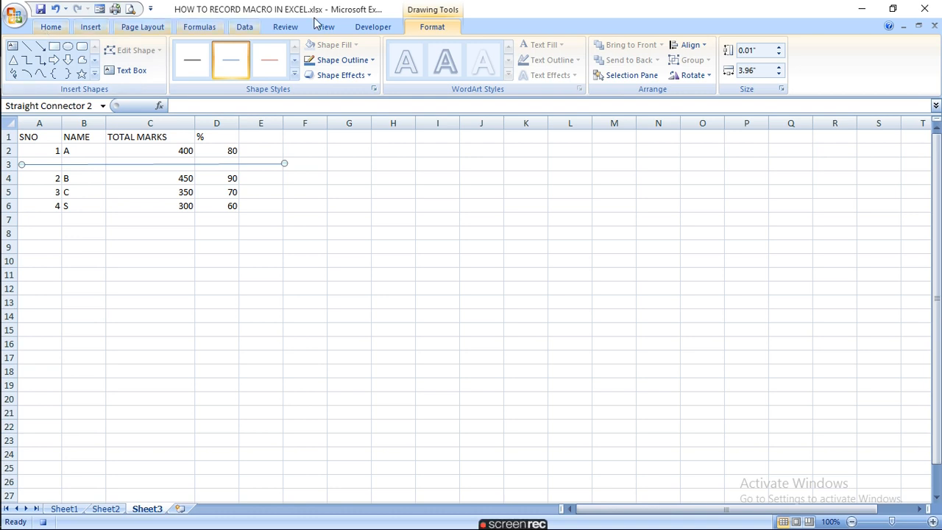
left_click(380, 28)
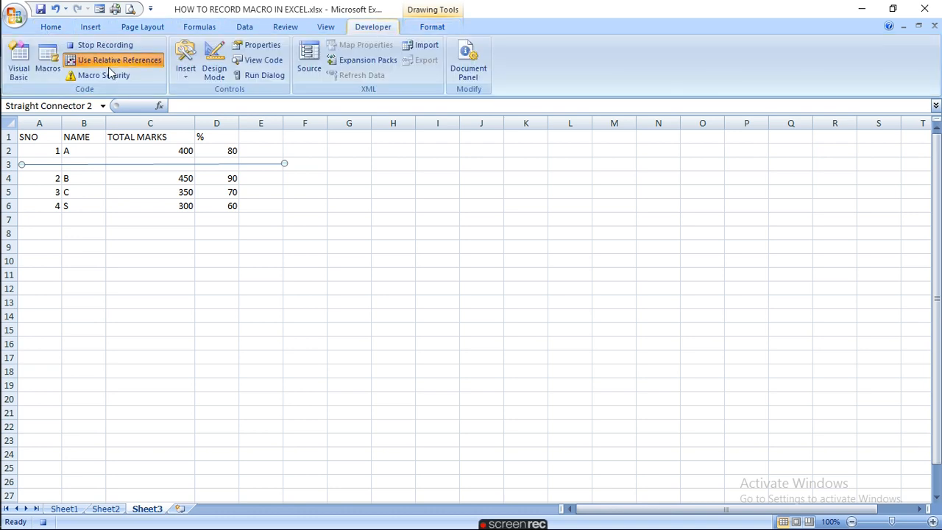
left_click(91, 45)
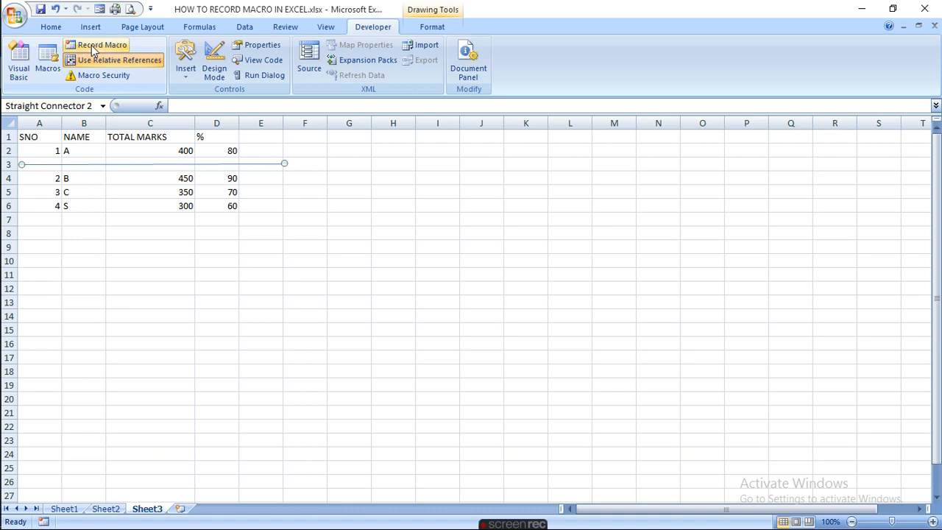
Run Macro14 with cell A4 selected, to insert a separator row below student B
left_click(42, 179)
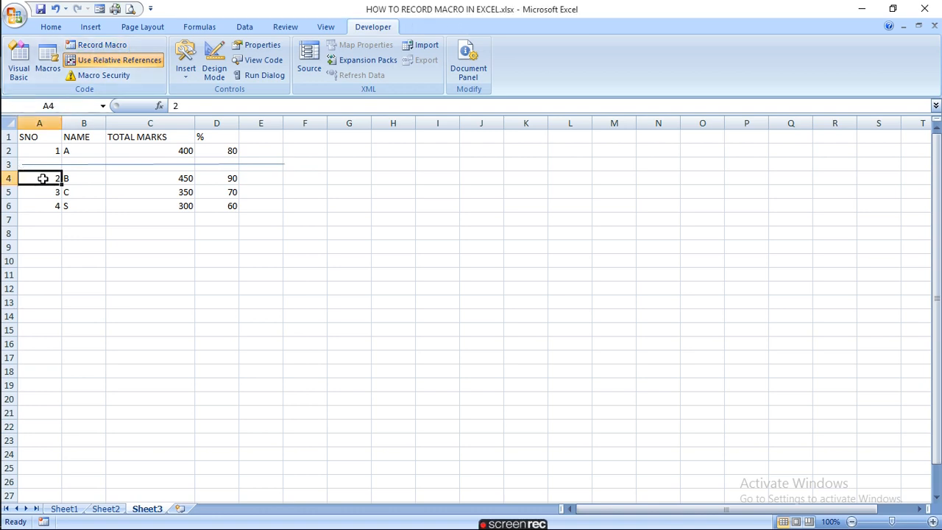
left_click(47, 61)
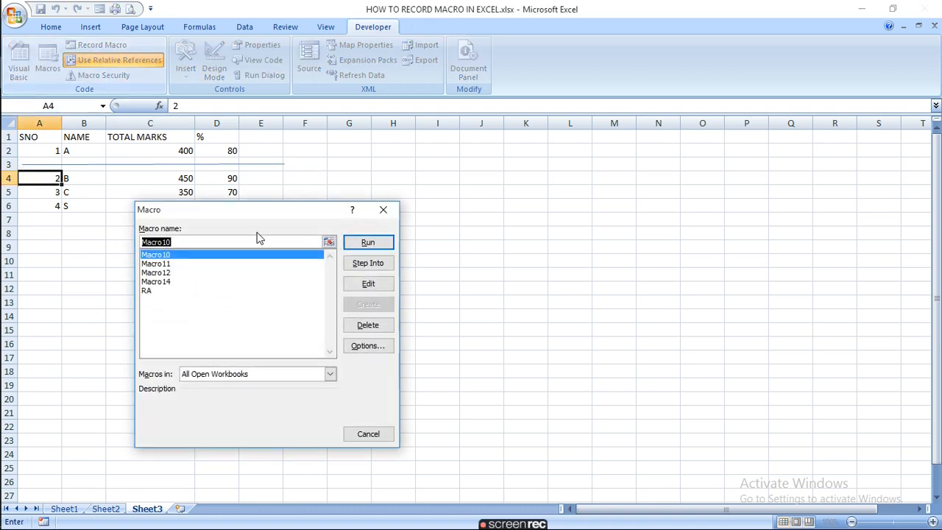
left_click(172, 281)
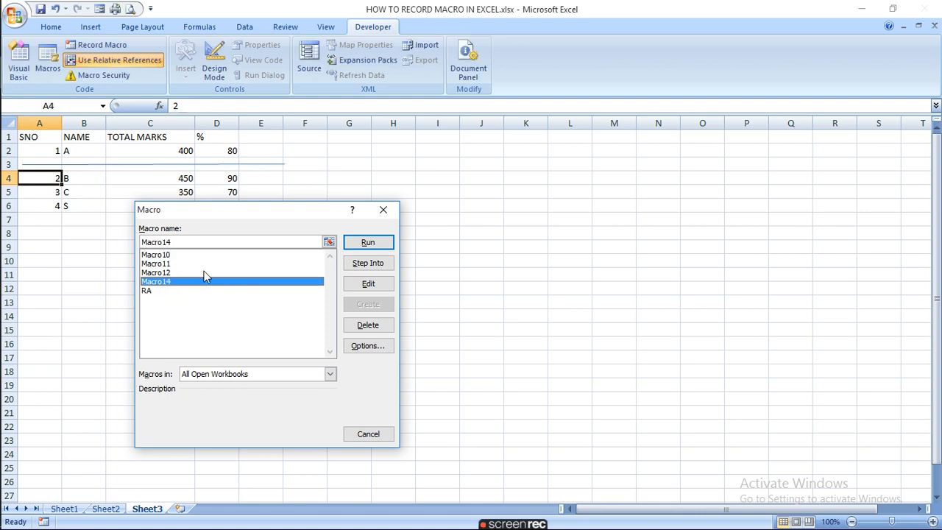
left_click(393, 243)
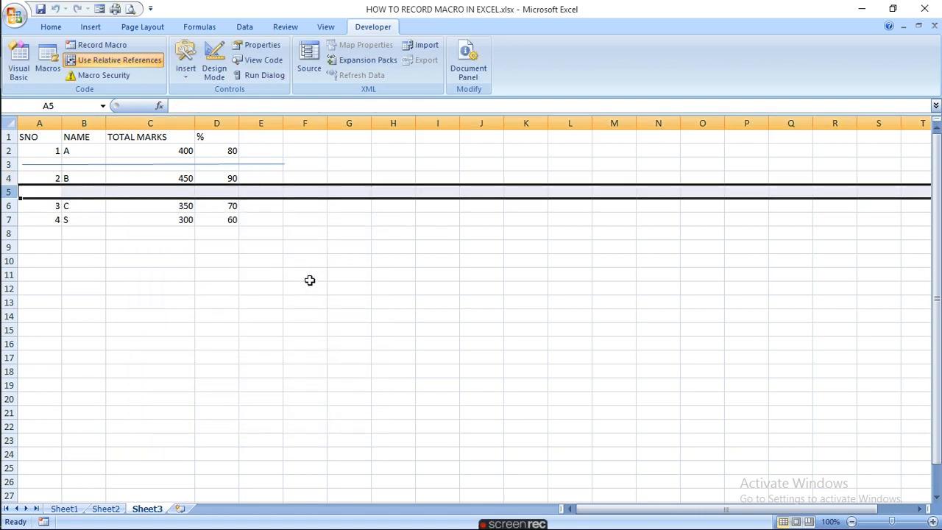
Run Macro14 from cell A6 to insert a blank separator row below student C
left_click(270, 292)
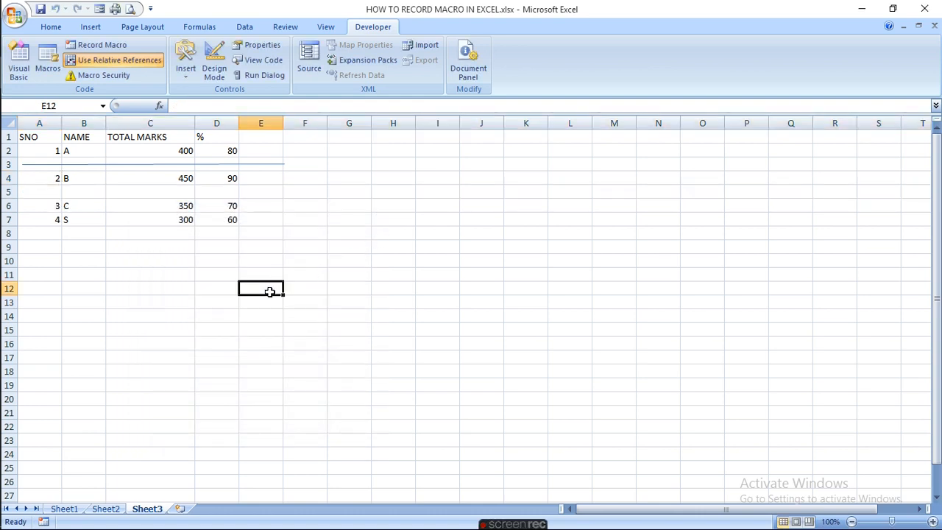
left_click(44, 195)
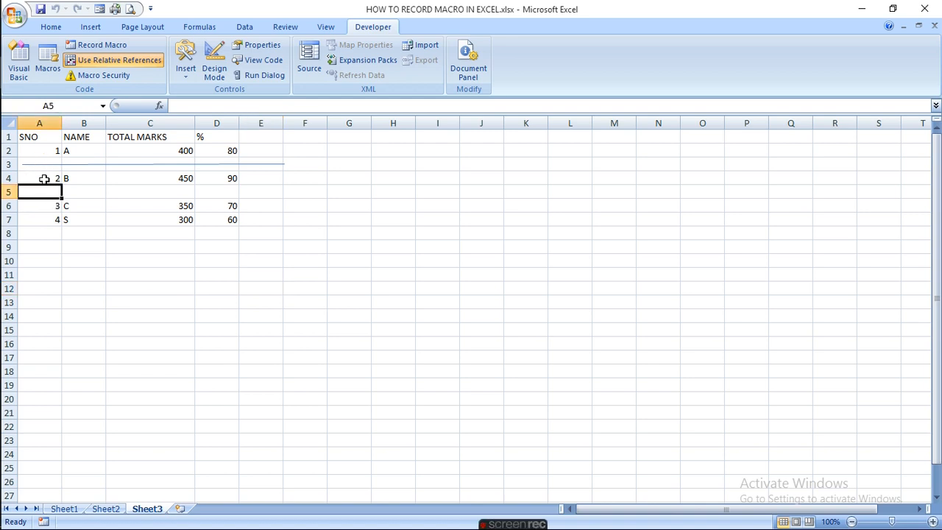
left_click(46, 207)
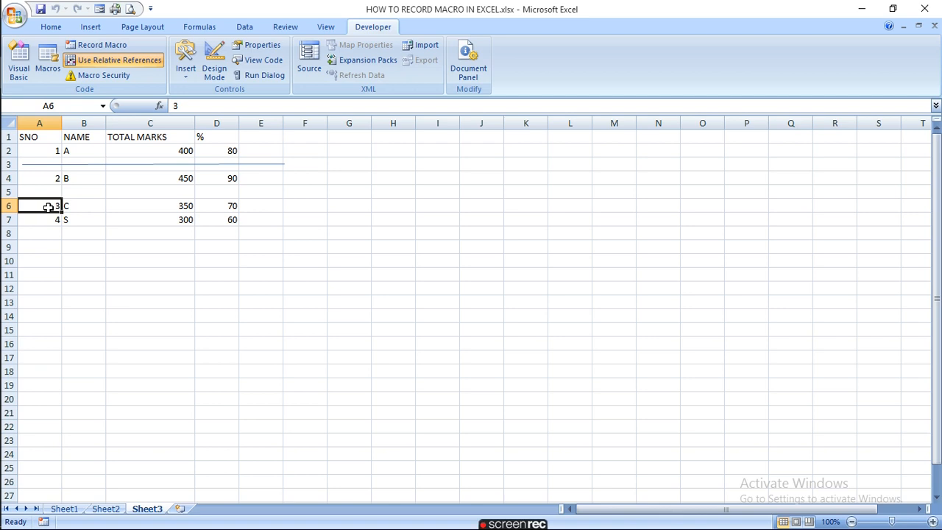
left_click(49, 58)
left_click(166, 282)
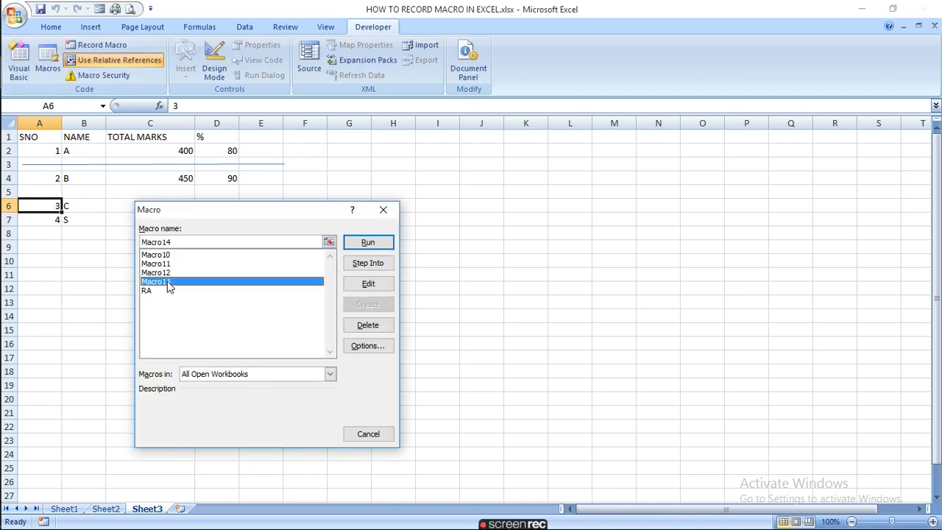
left_click(384, 242)
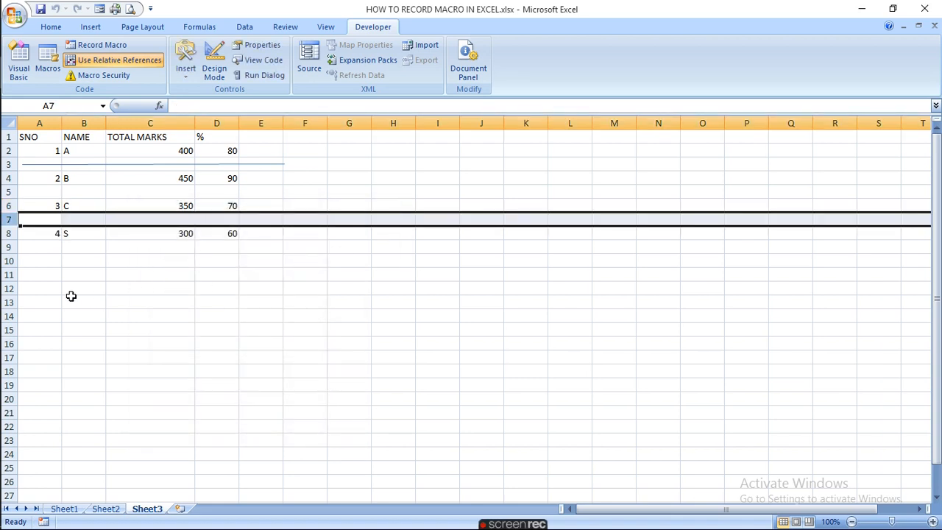
Run Macro14 from cell A8 to insert a separator row below student S
left_click(33, 232)
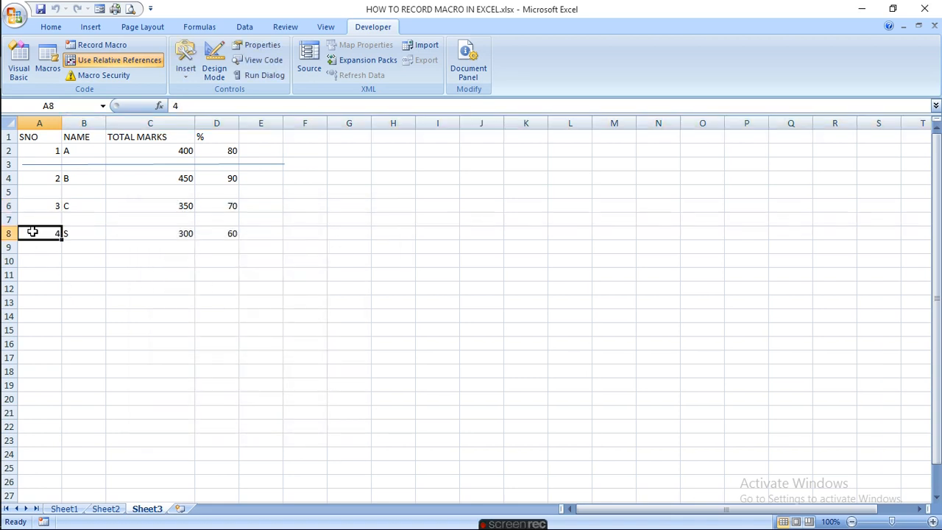
left_click(46, 65)
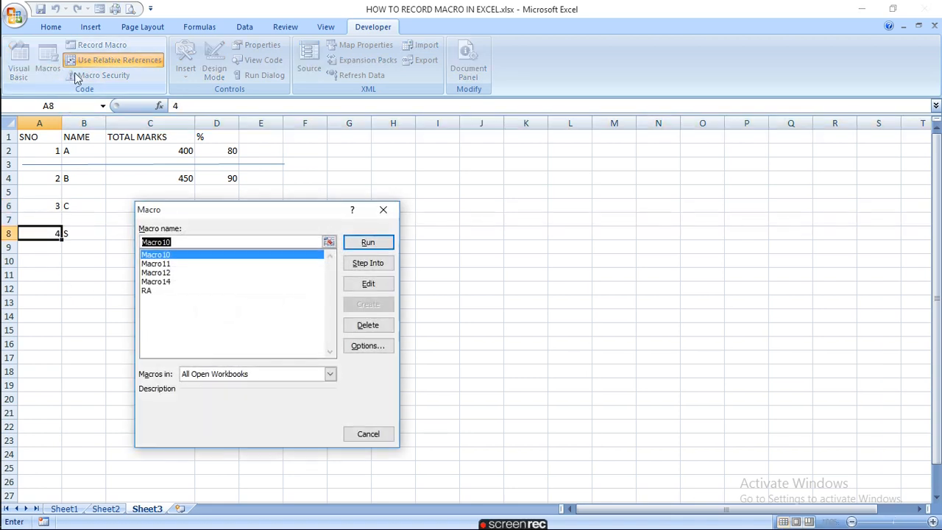
left_click(159, 283)
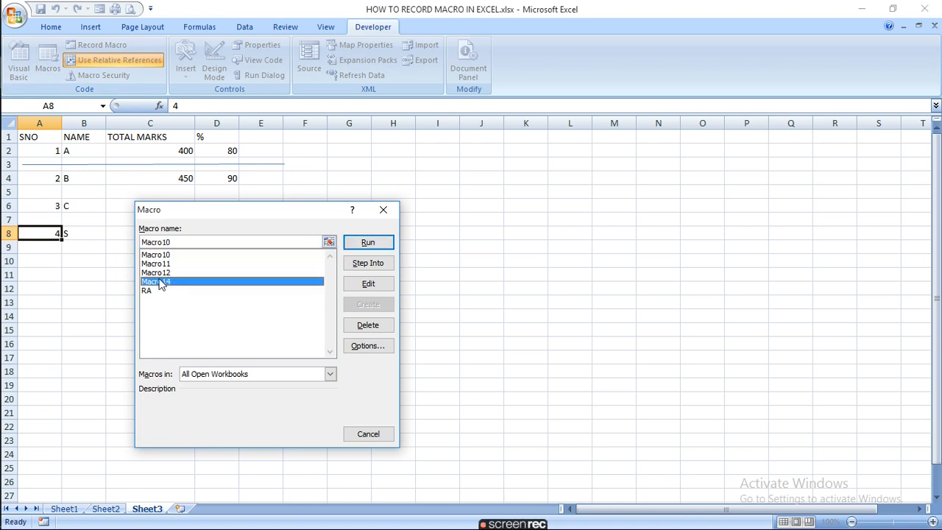
left_click(367, 242)
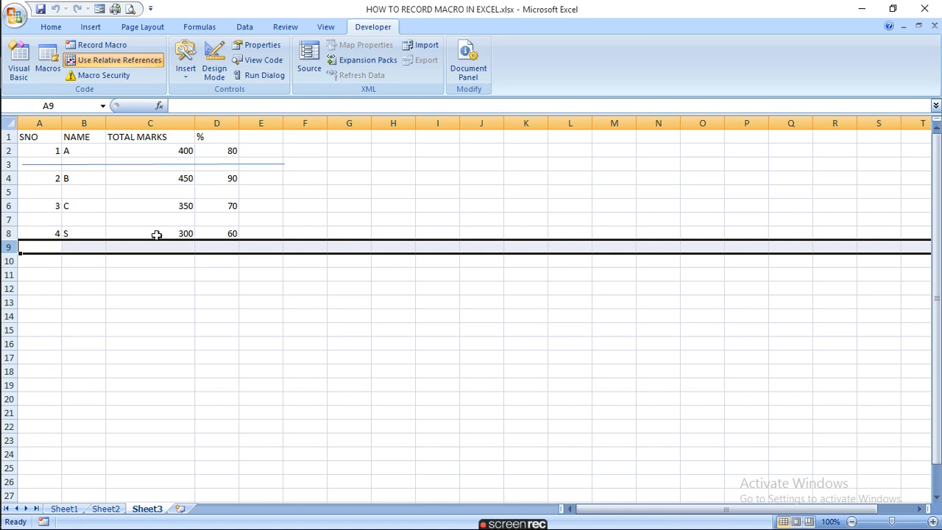
Apply All Borders to the percentage table in cells A1 to D8
left_click_drag(30, 138, 228, 234)
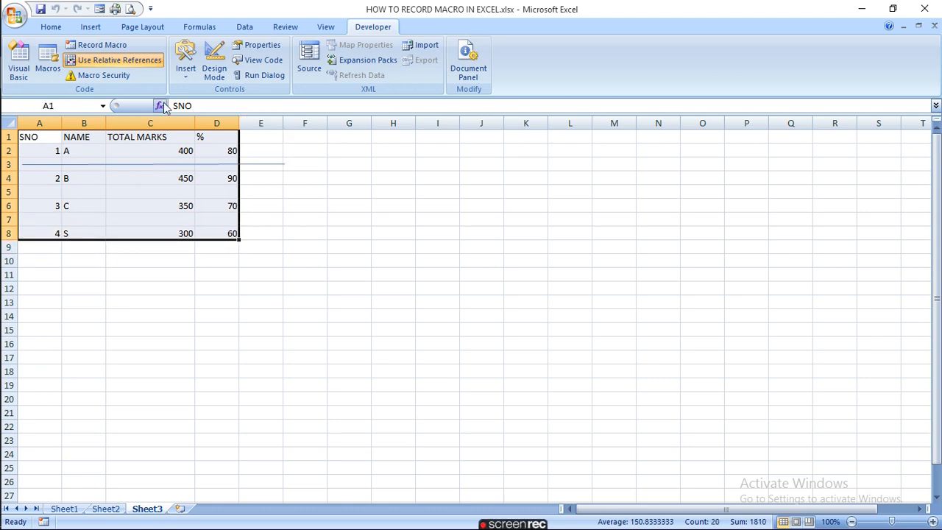
left_click(52, 27)
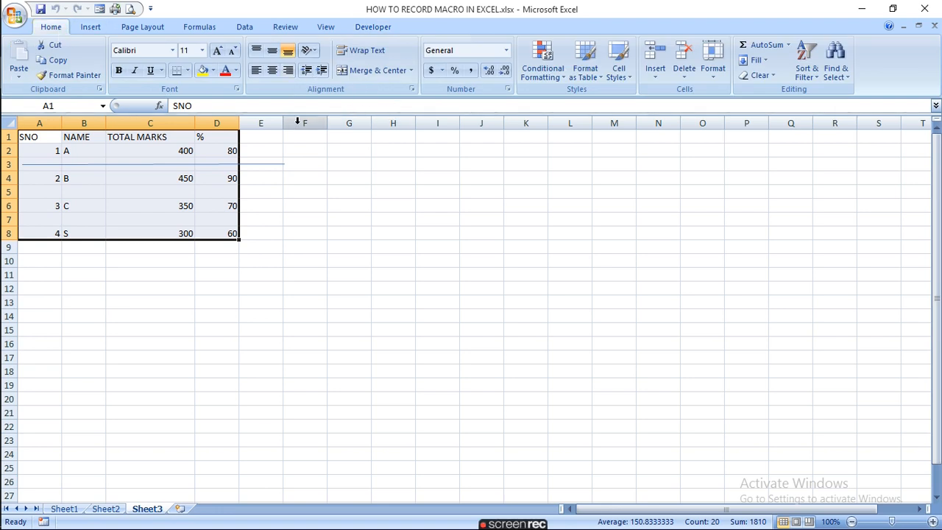
left_click(188, 71)
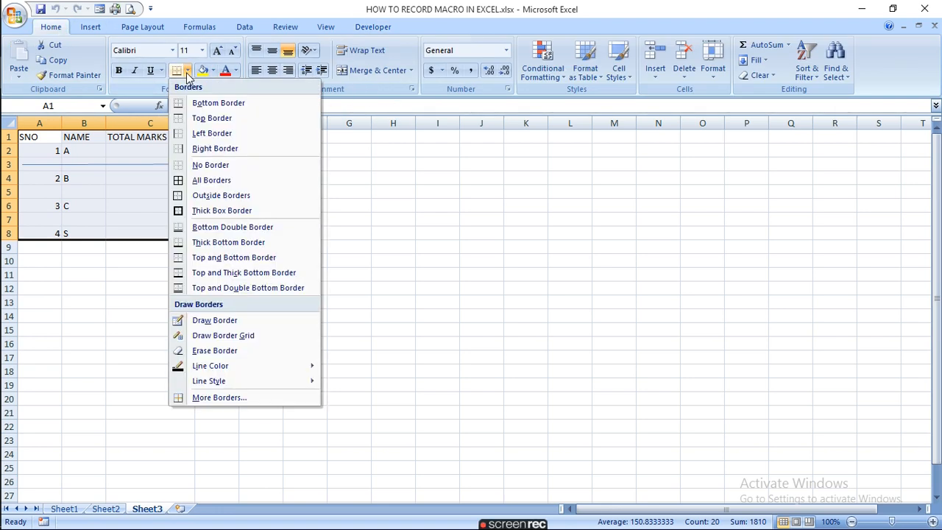
left_click(187, 182)
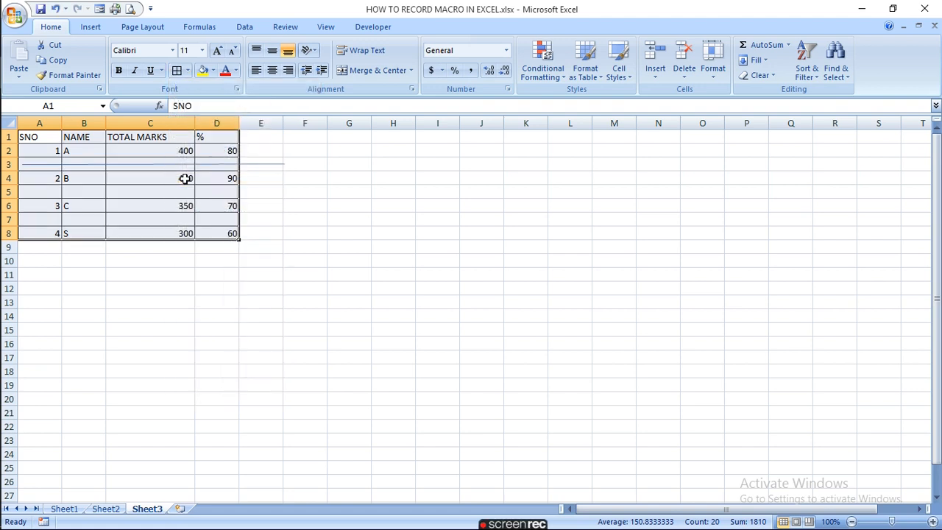
Delete the straight line drawn across row 3 of the percentage table
left_click(279, 164)
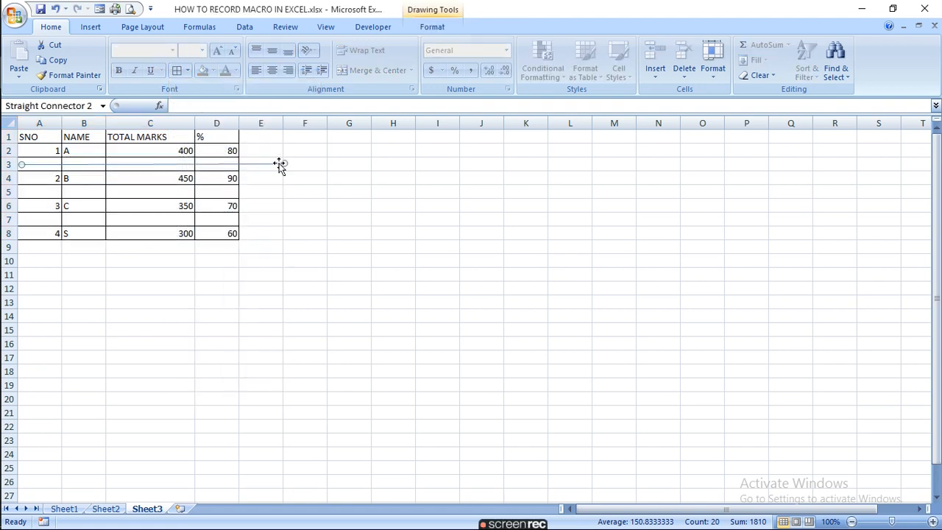
key("Delete")
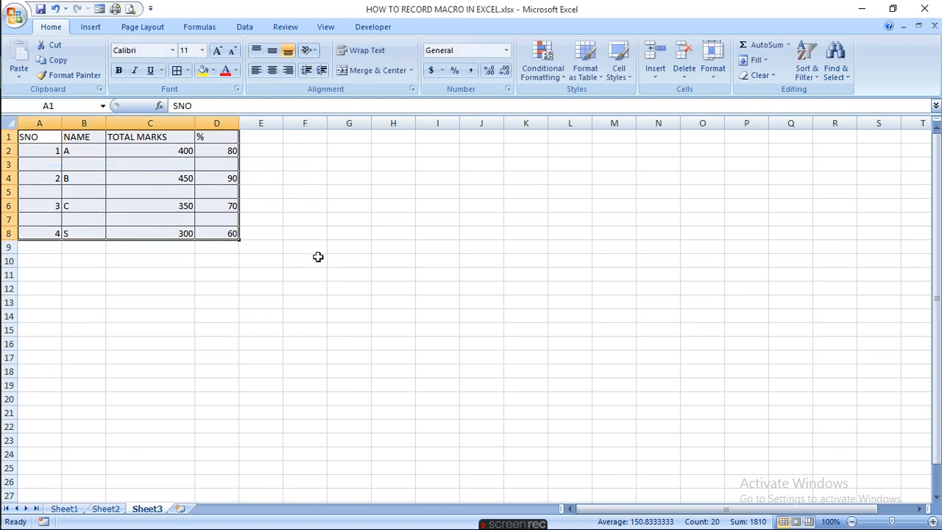
left_click(139, 277)
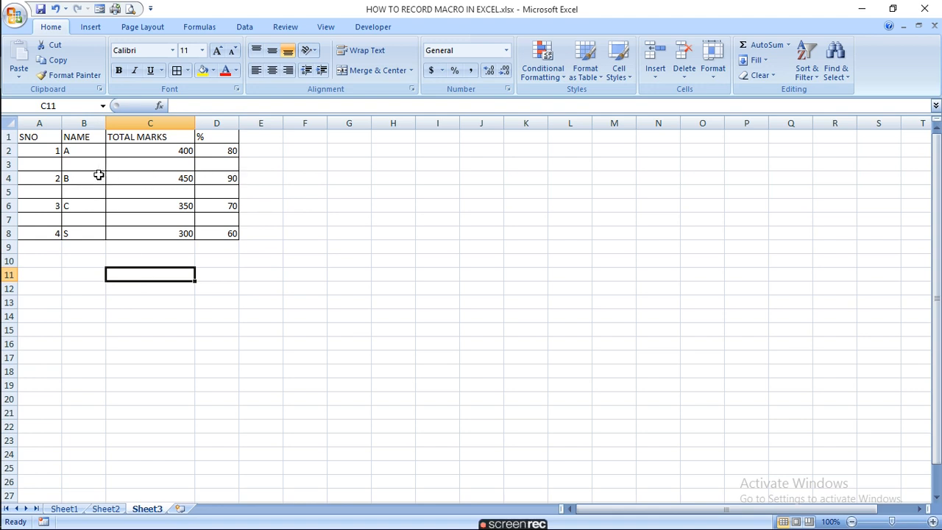
Switch to Sheet1 to review the monthly student marks table
left_click(63, 509)
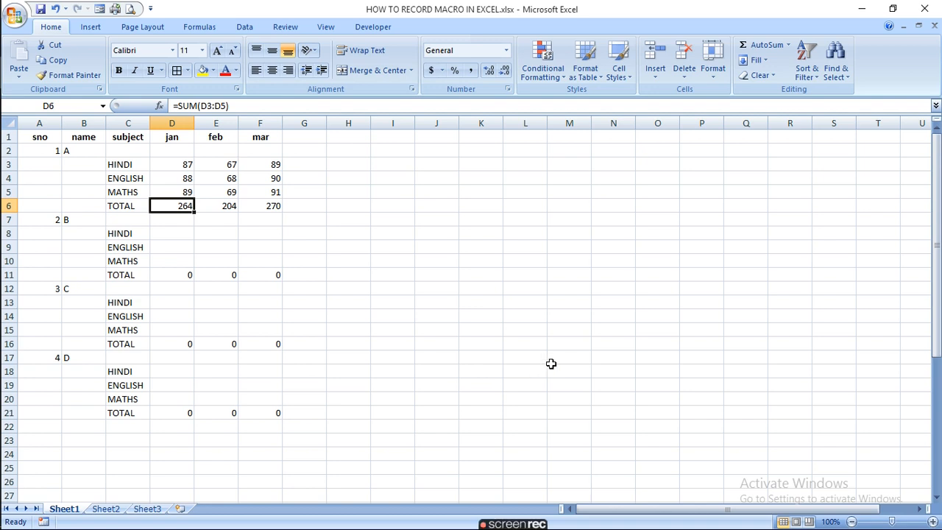
mouse_move(521, 524)
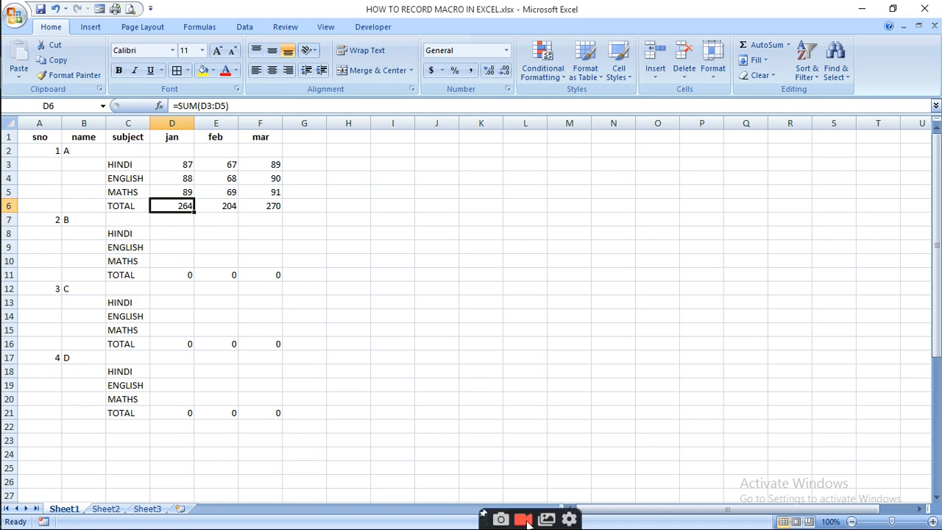